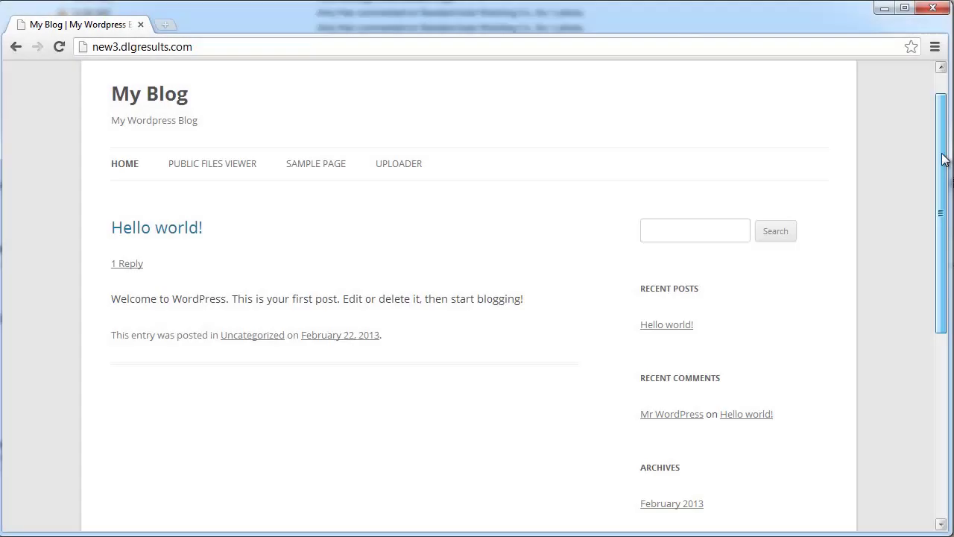
Step: Scroll down and back up the My Blog home page showing the Hello world! post
scroll(361, 126, down, 2)
scroll(361, 127, up, 2)
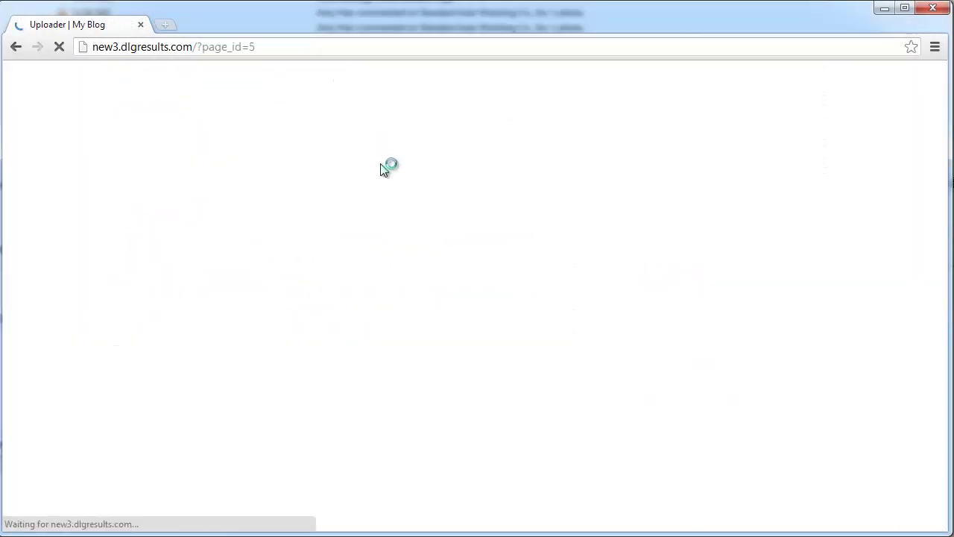
Step: Log in with the user's username and password, then bring up the form for adding new files
key(Tab)
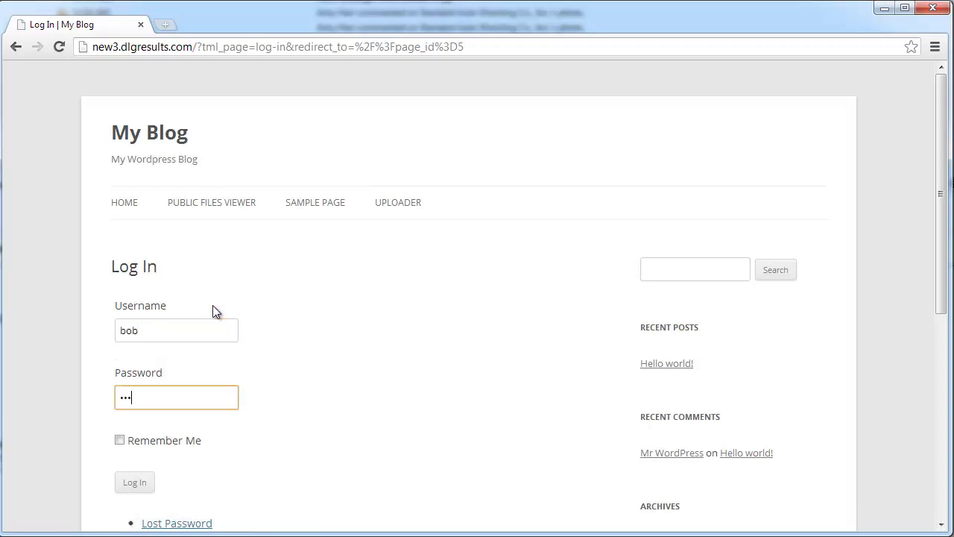
key(Return)
scroll(150, 313, down, 3)
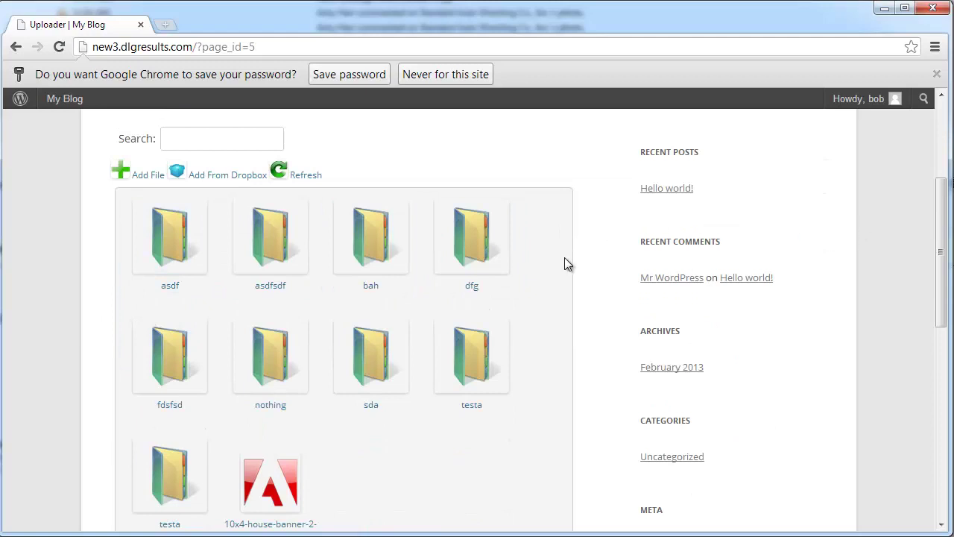
click(152, 175)
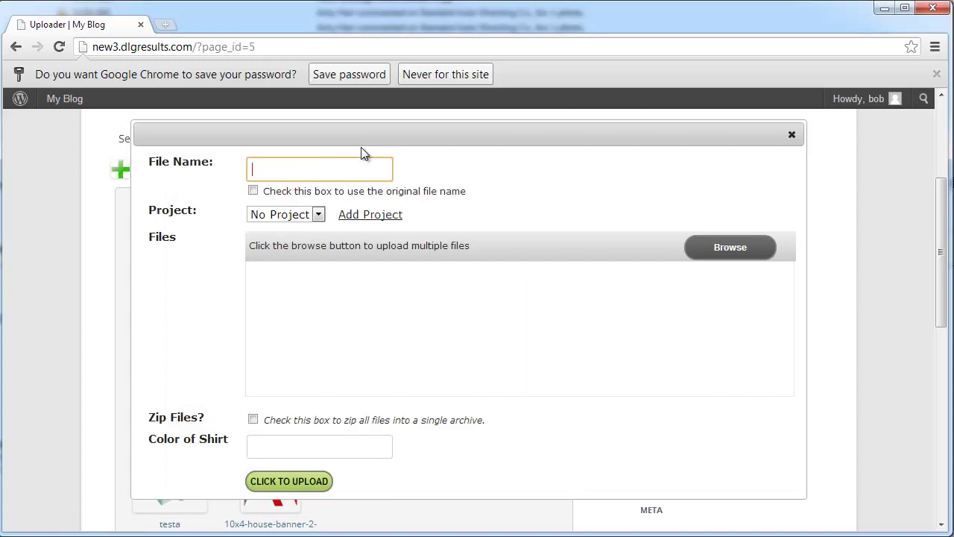
Step: Select 2012-01-28 11.03.46.jpg and both 2012-01-13 photos from the computer for upload
click(723, 247)
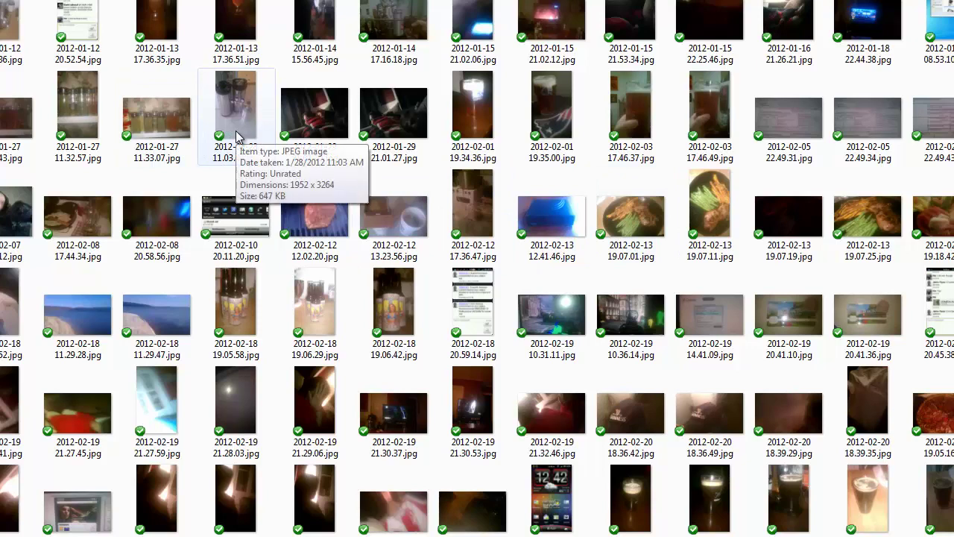
click(237, 136)
ctrl+click(236, 34)
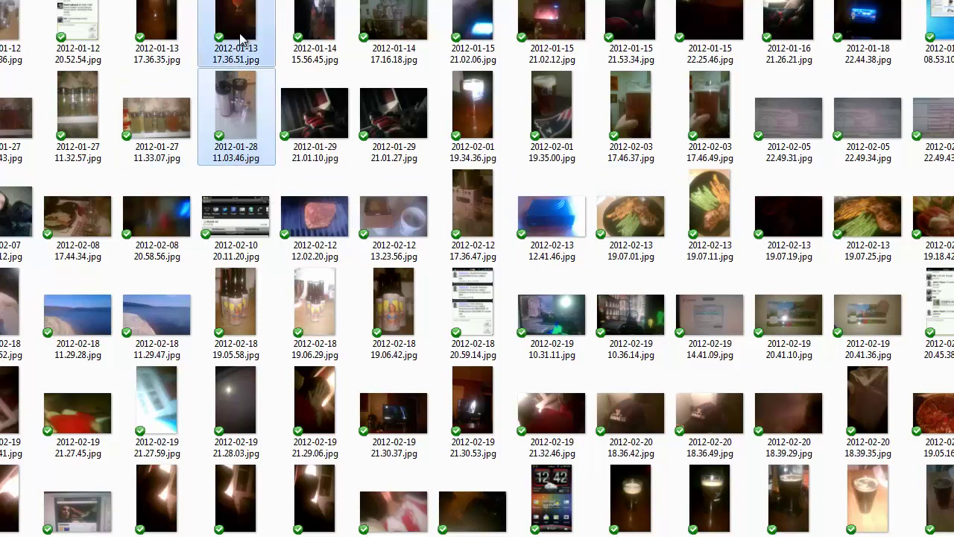
ctrl+click(155, 33)
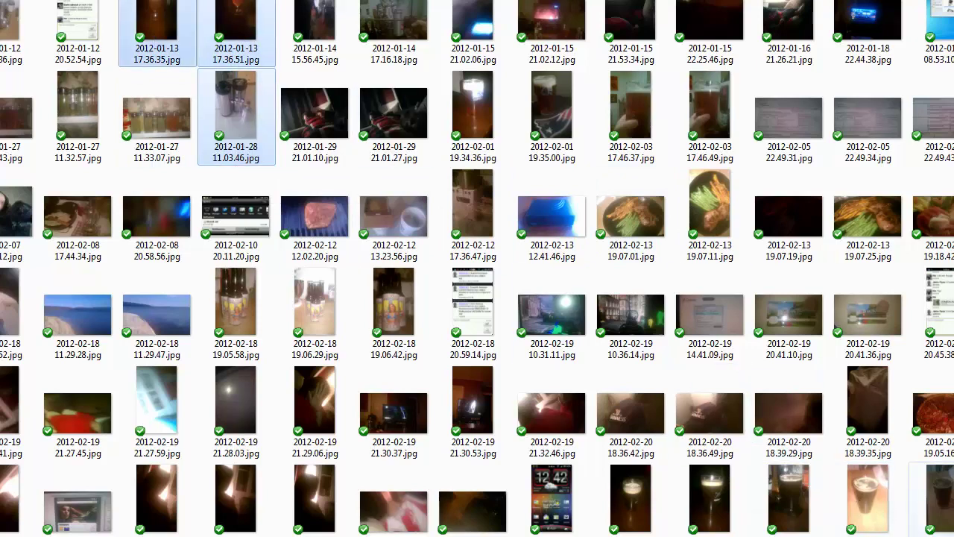
key(Return)
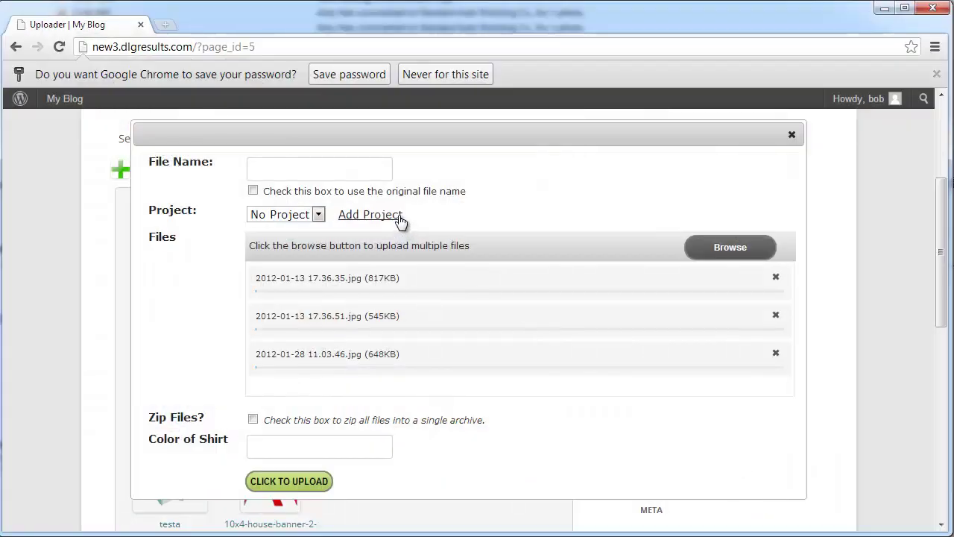
Step: Keep original file names, create project 'random', set shirt colour 'test' and upload the photos
click(253, 190)
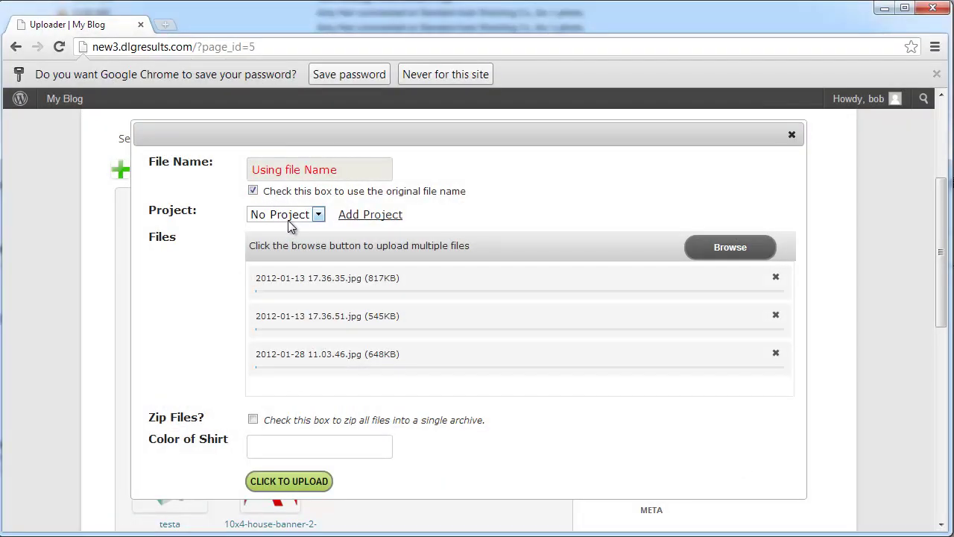
click(295, 217)
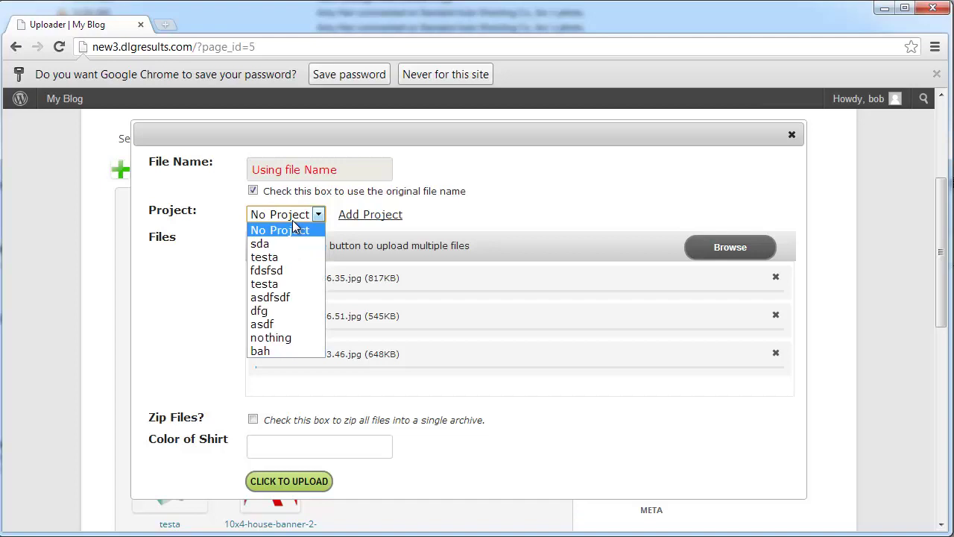
click(316, 215)
click(350, 215)
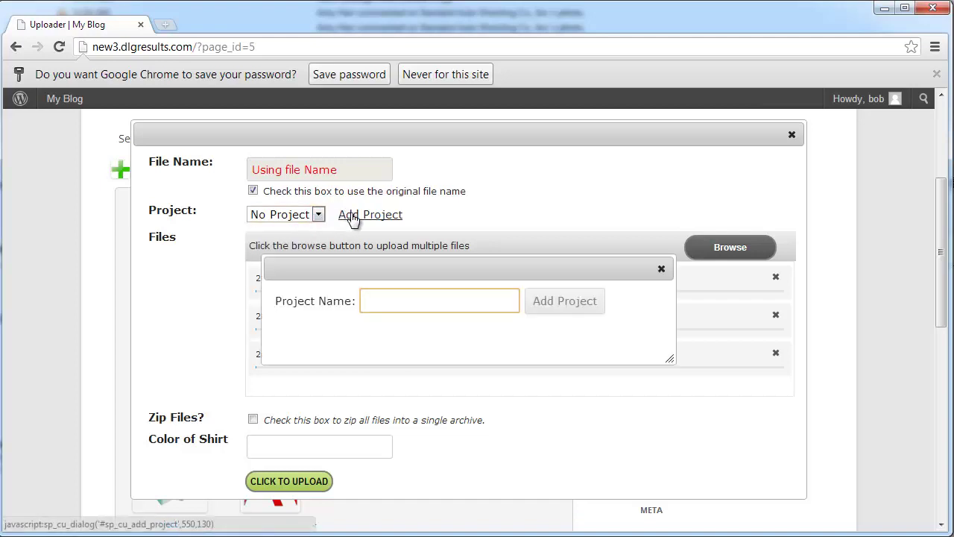
text(random)
click(566, 305)
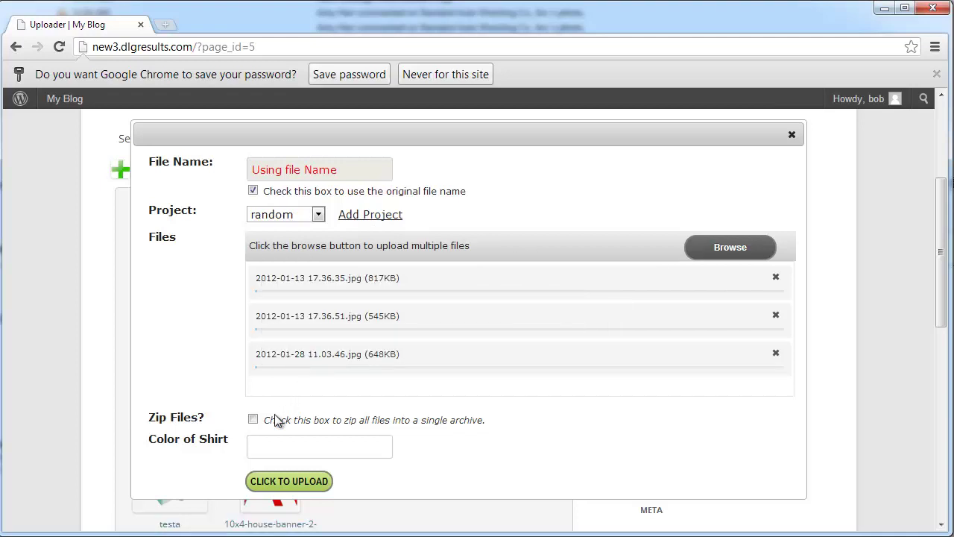
click(262, 446)
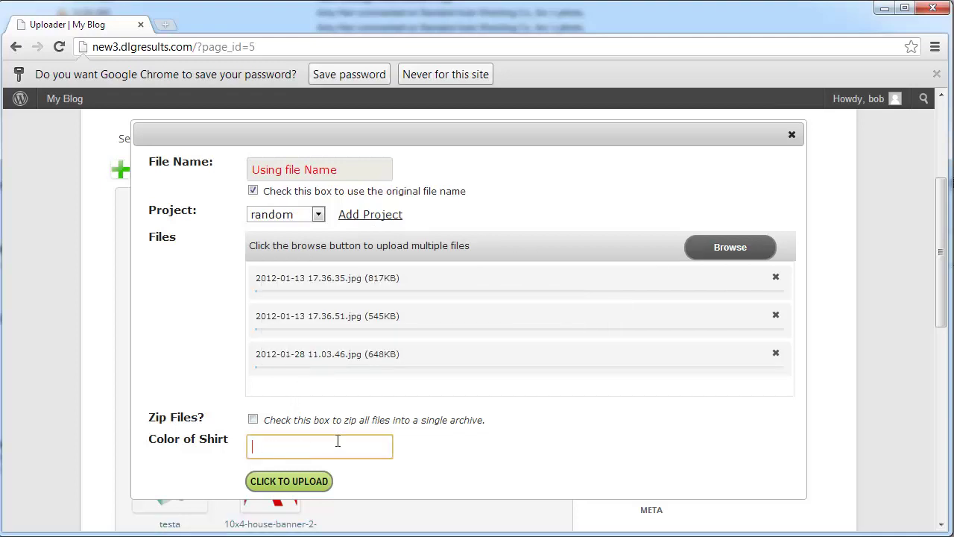
click(301, 483)
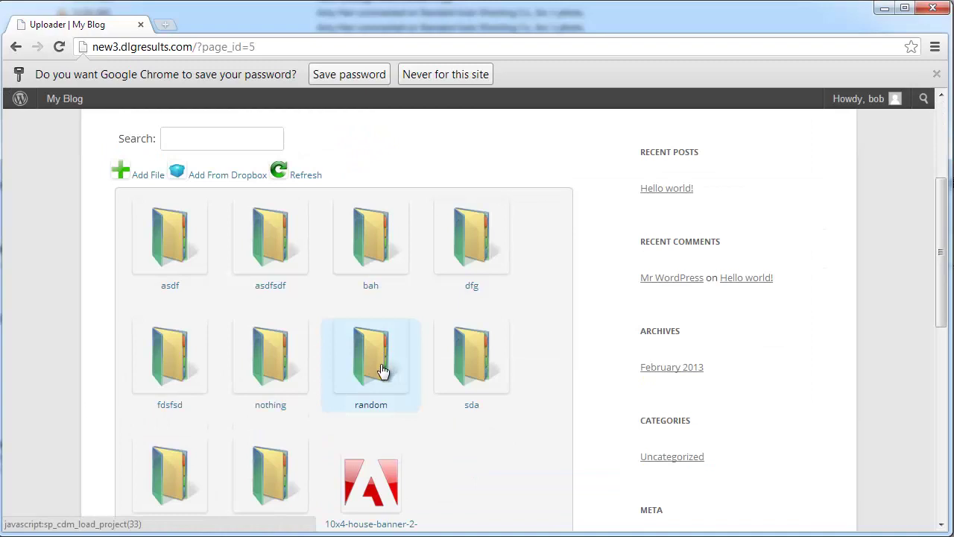
Step: Open the 2012-01-28 photo in project random and review its revisions, comments and download log
scroll(386, 365, down, 1)
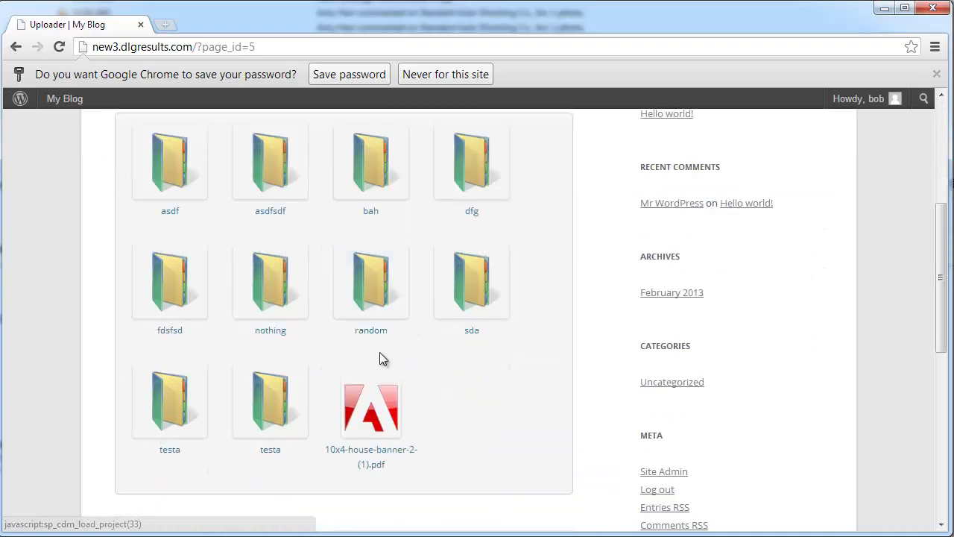
click(385, 302)
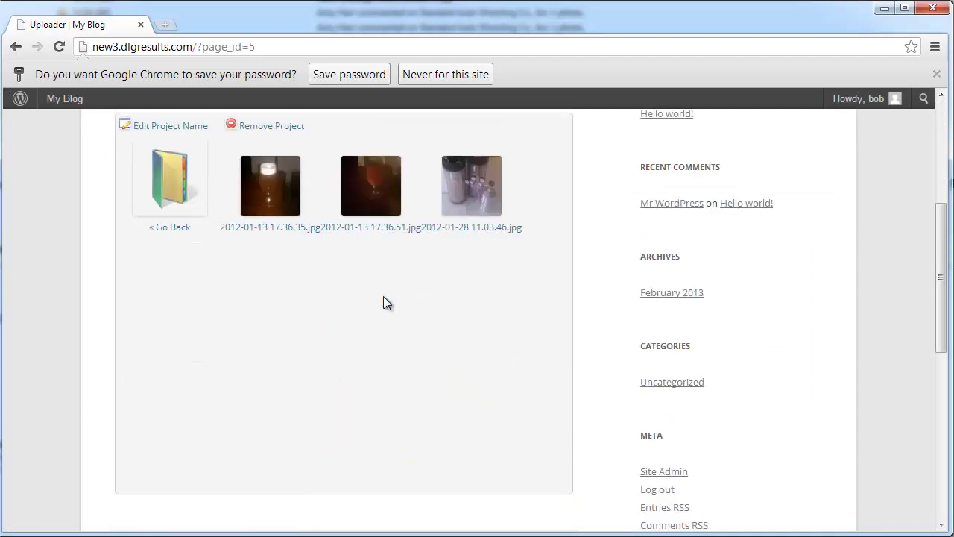
scroll(383, 302, up, 1)
click(450, 268)
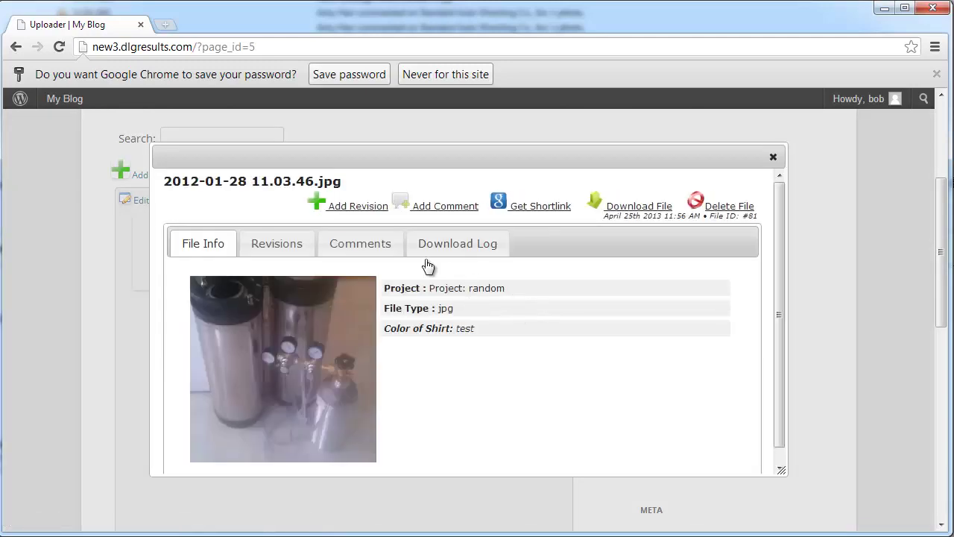
click(307, 247)
click(366, 248)
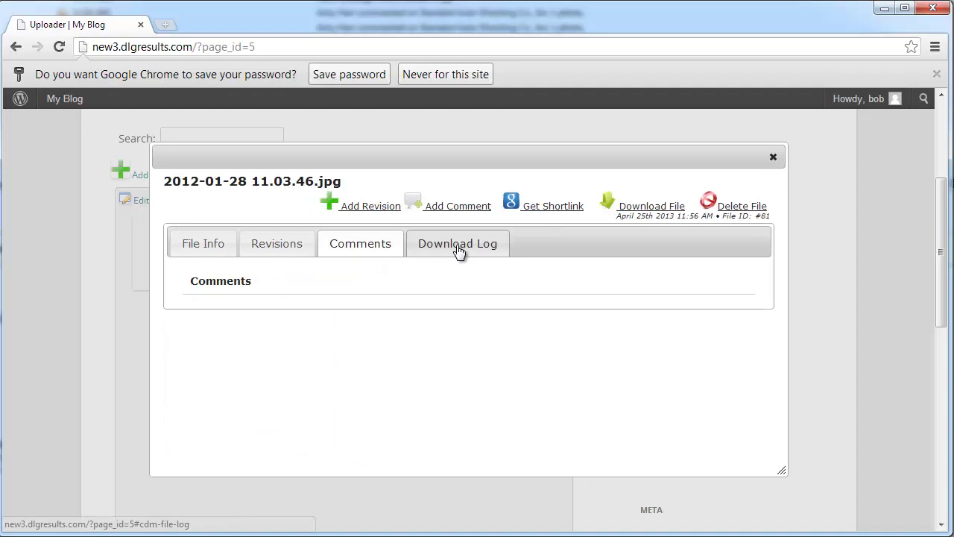
click(458, 251)
click(229, 245)
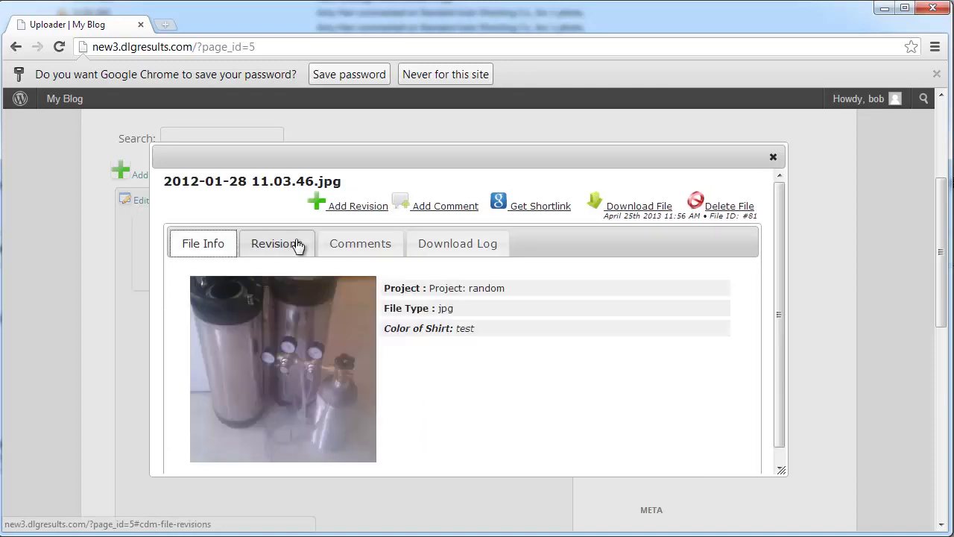
Step: Post the comment 'kegs and co2 tank' on the photo, download it, and close its details
click(447, 211)
click(446, 316)
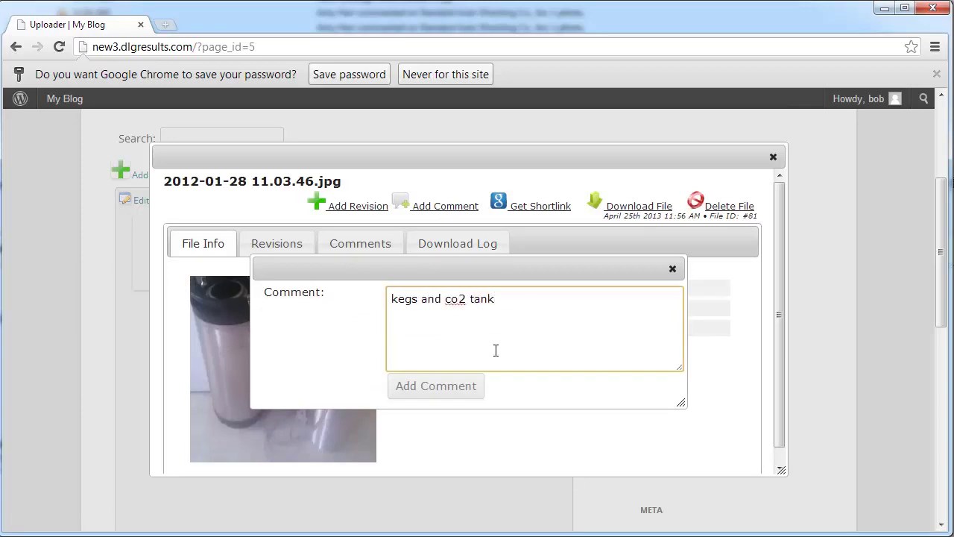
click(457, 390)
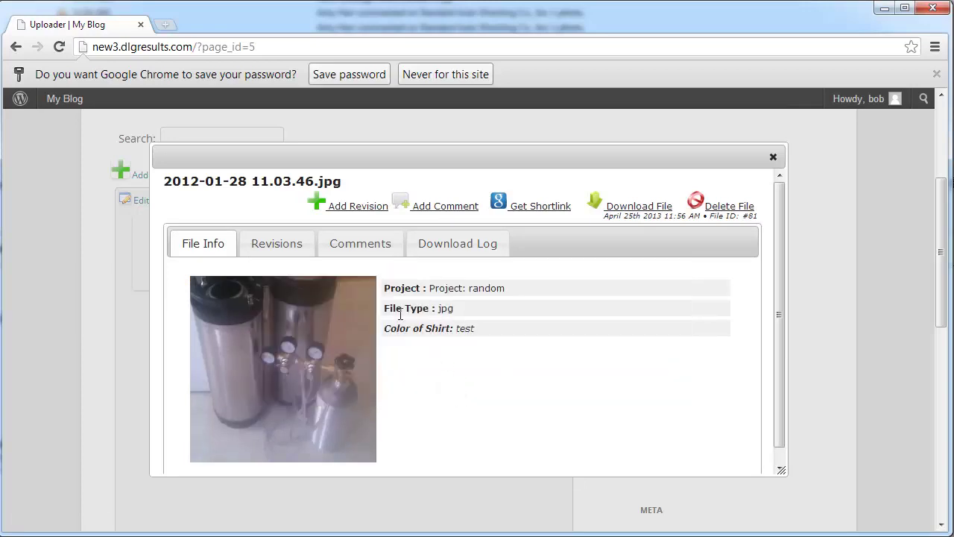
click(357, 244)
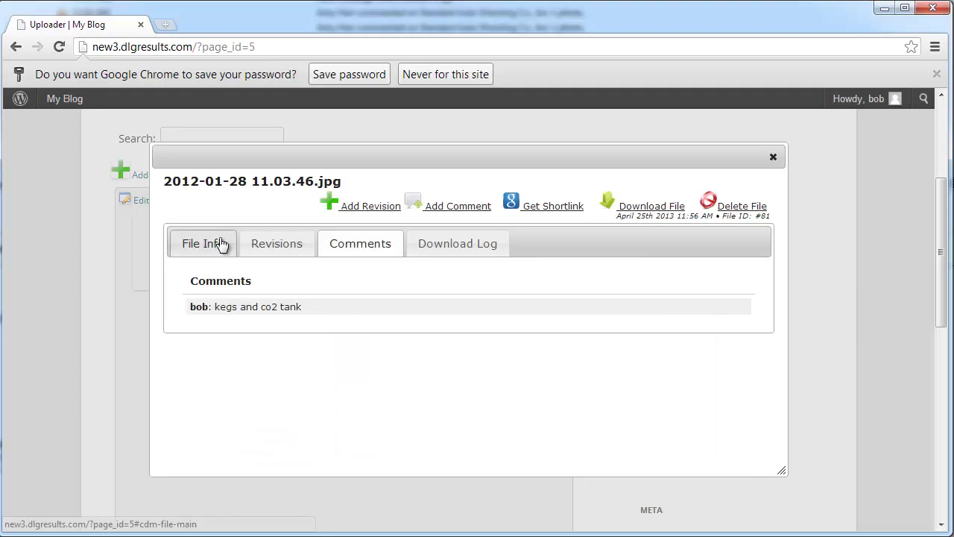
click(221, 245)
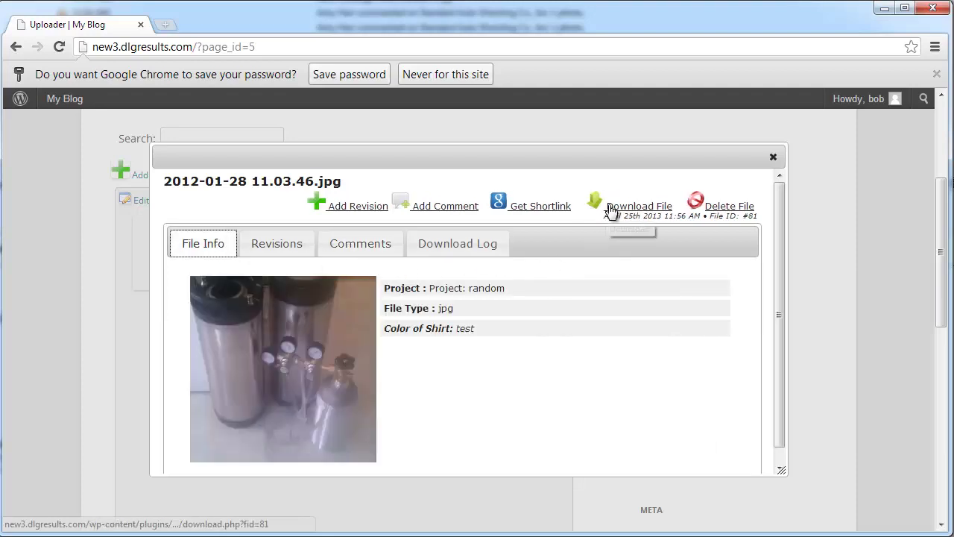
click(610, 209)
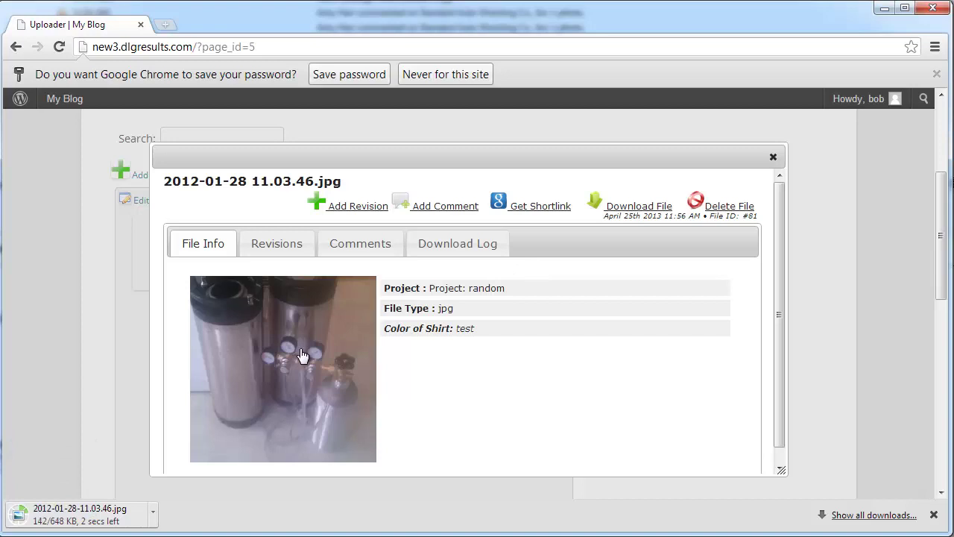
click(771, 158)
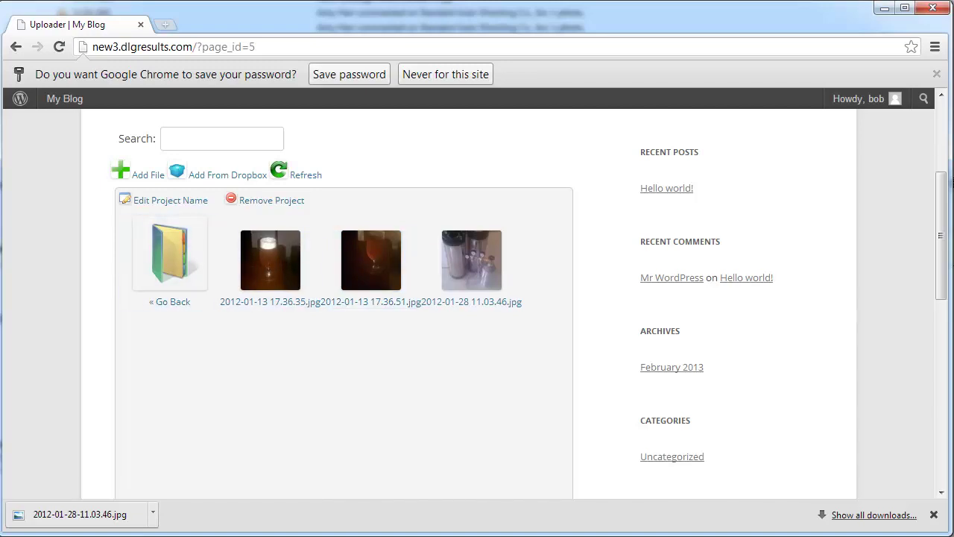
Step: Return to all projects and start a Dropbox upload that keeps original file names
click(181, 268)
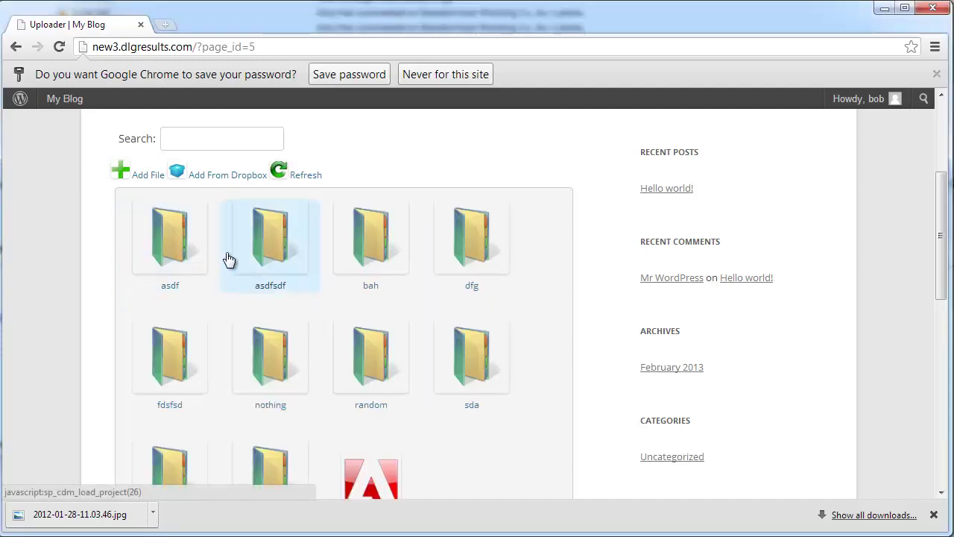
click(226, 176)
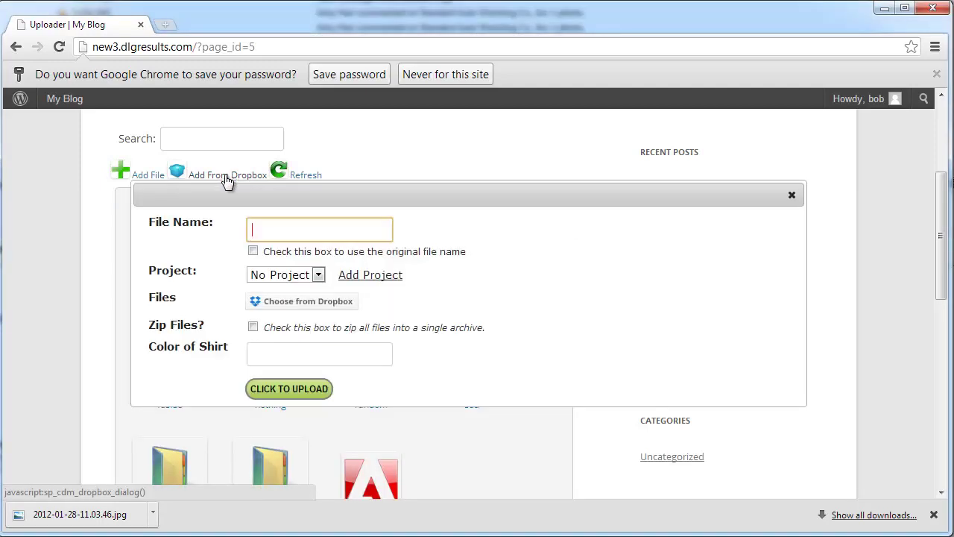
click(253, 252)
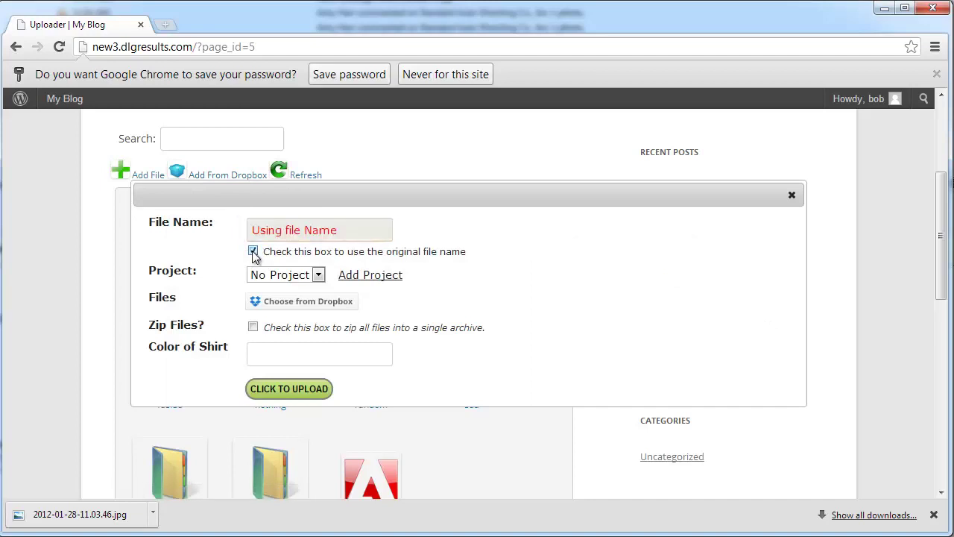
click(290, 304)
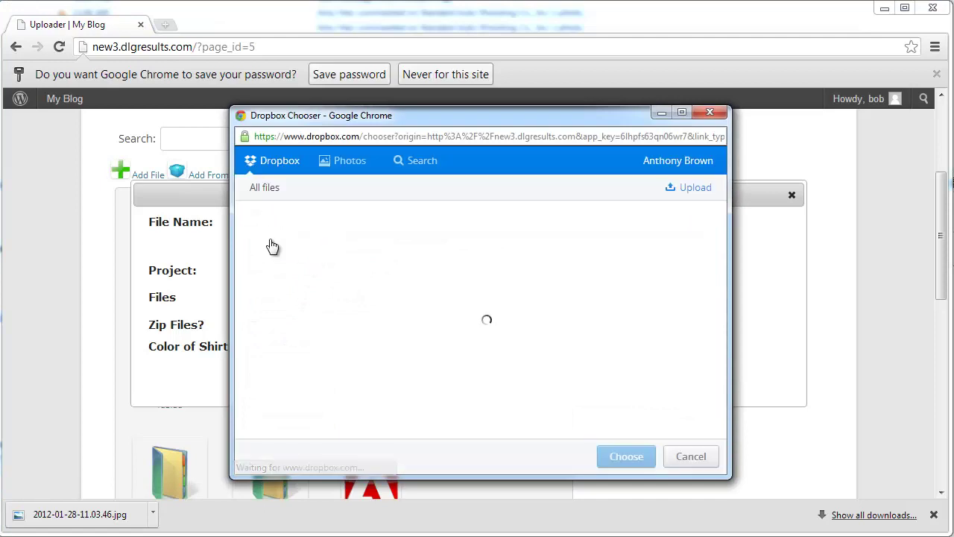
Step: Navigate to the andrew > Andrew 4-6 folder in the Dropbox Chooser
scroll(298, 246, down, 5)
scroll(321, 254, down, 7)
scroll(313, 313, up, 7)
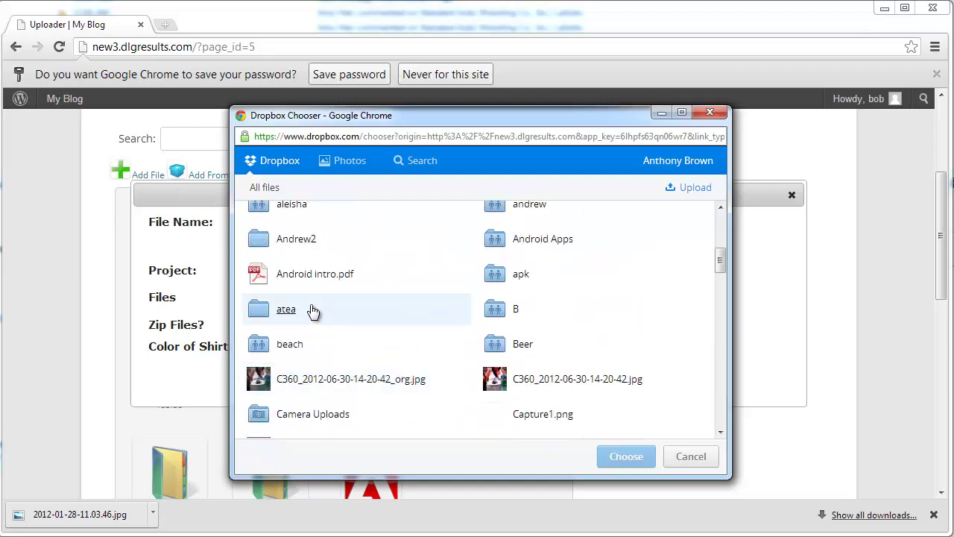
click(507, 211)
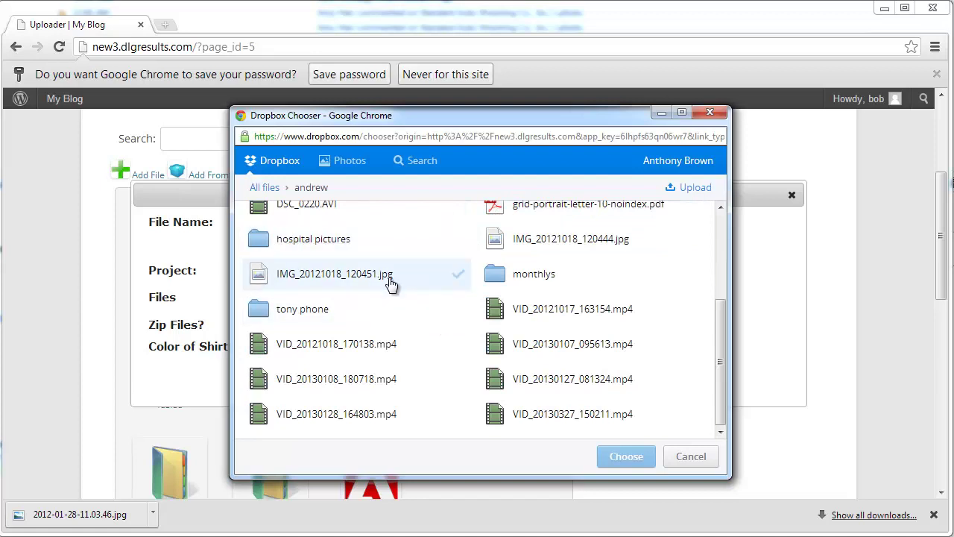
scroll(389, 284, up, 3)
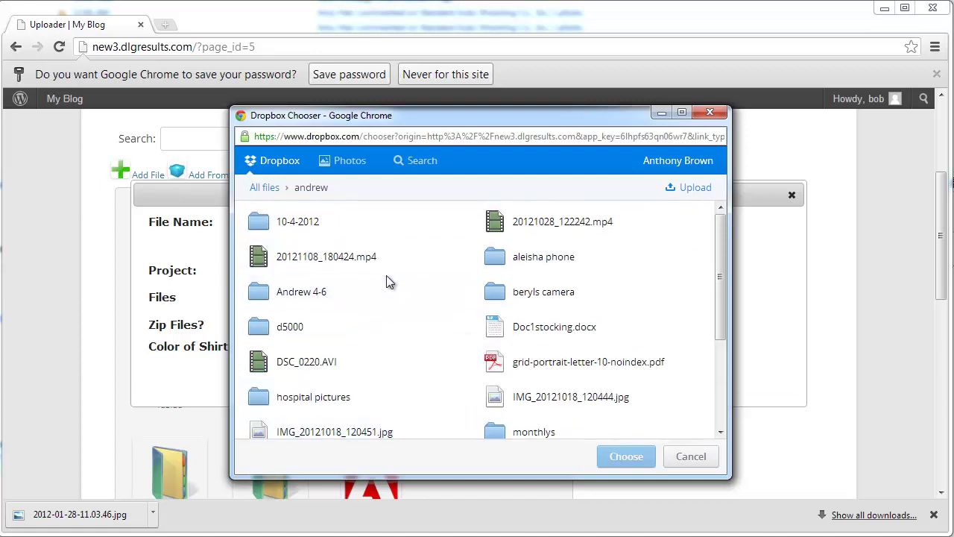
click(366, 291)
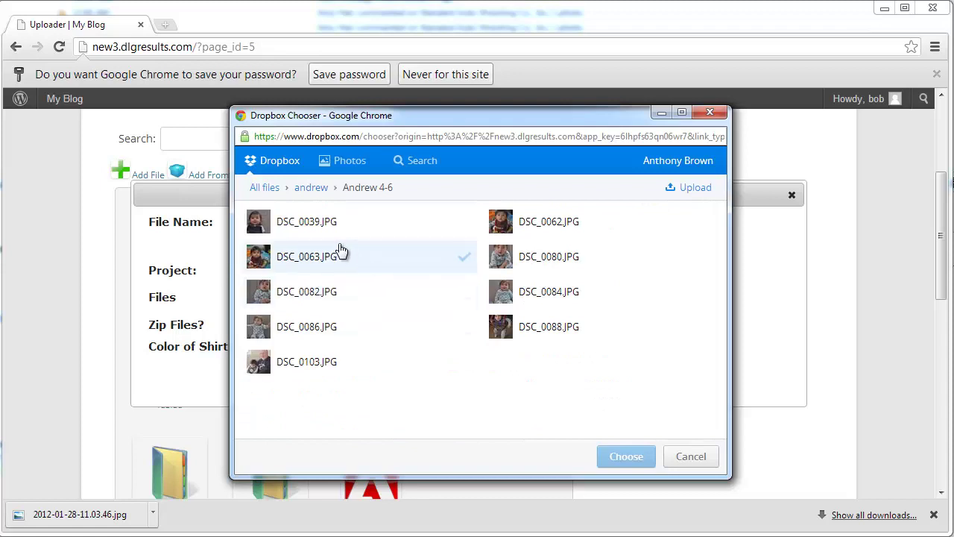
Step: Tick DSC_0039, 0062, 0063, 0080, 0082, 0084, 0086, 0088 and 0103 and attach them
click(326, 232)
click(326, 261)
click(325, 295)
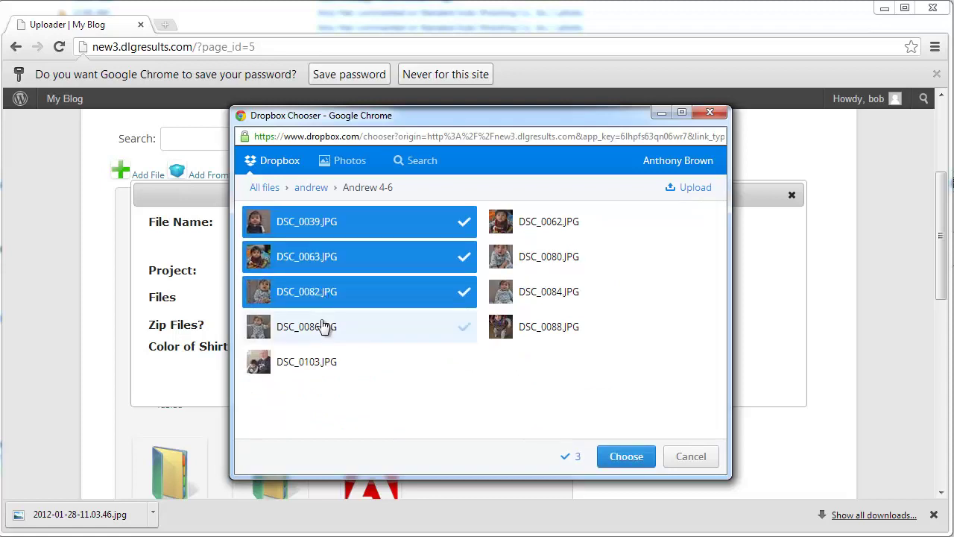
click(322, 328)
click(331, 362)
click(549, 328)
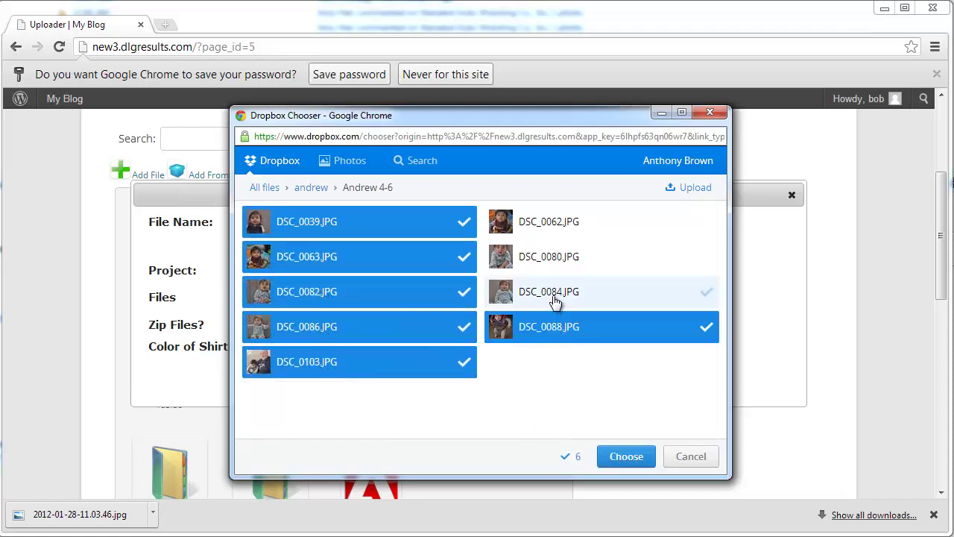
click(555, 298)
click(549, 257)
click(549, 227)
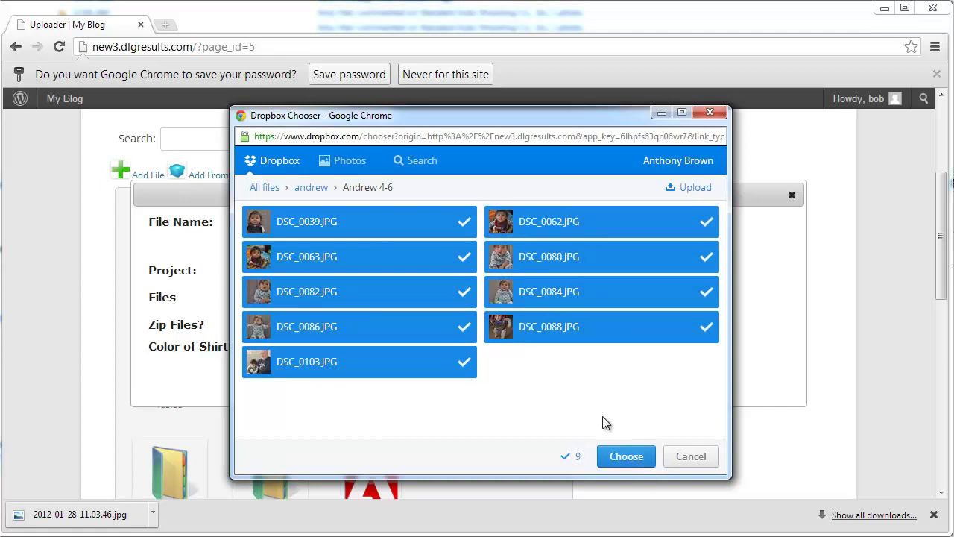
click(626, 457)
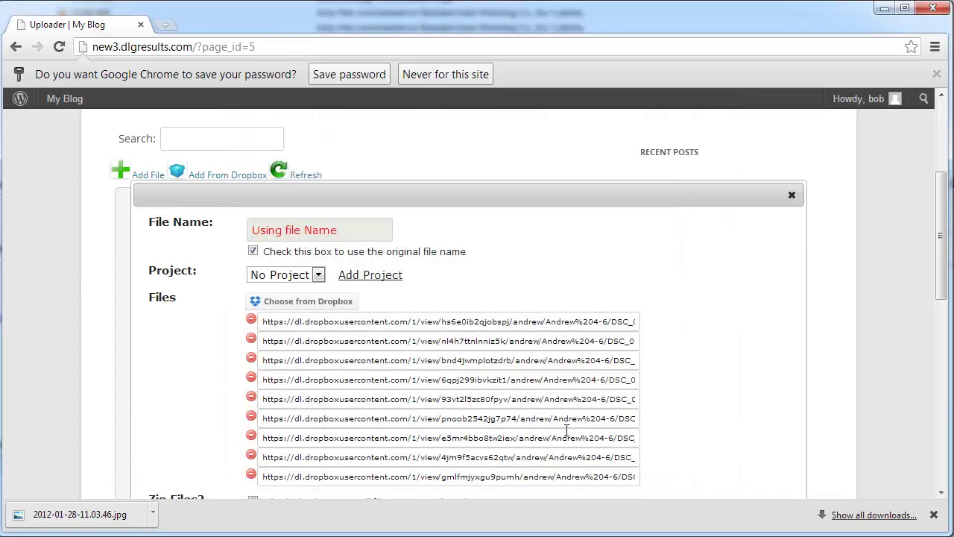
Step: Create project 'Andrew', set shirt colour to test, and import the nine Dropbox photos
click(370, 275)
text(Andr)
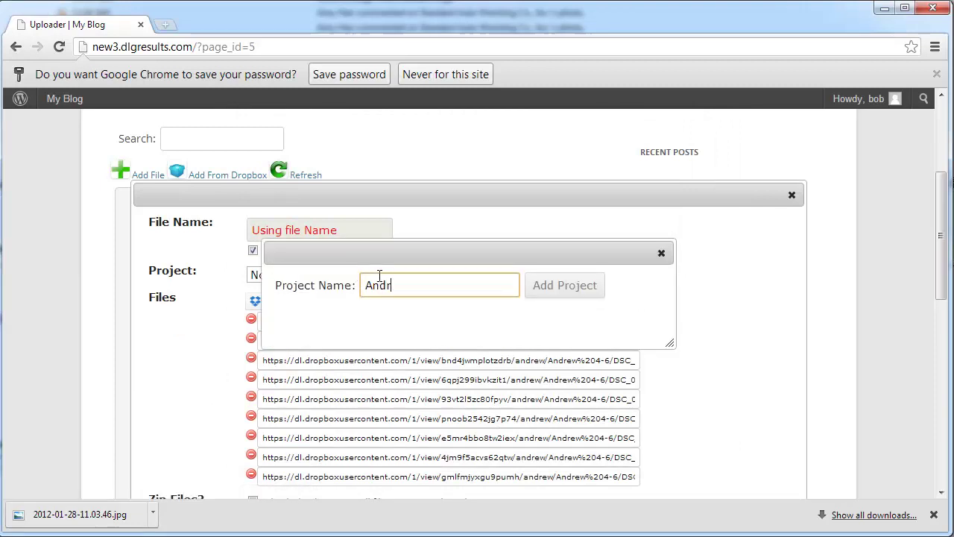
text(ew)
click(565, 292)
scroll(478, 283, down, 2)
click(254, 377)
text(test)
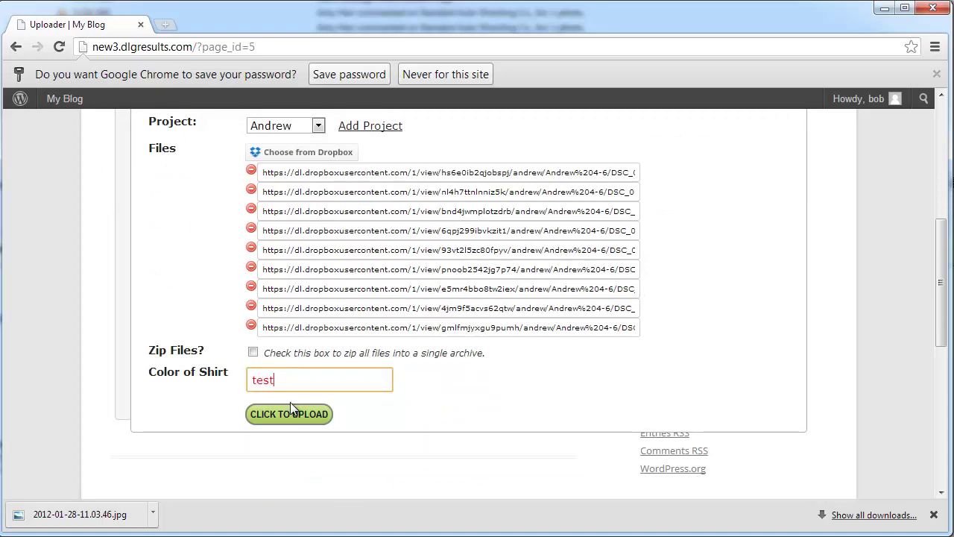
click(290, 412)
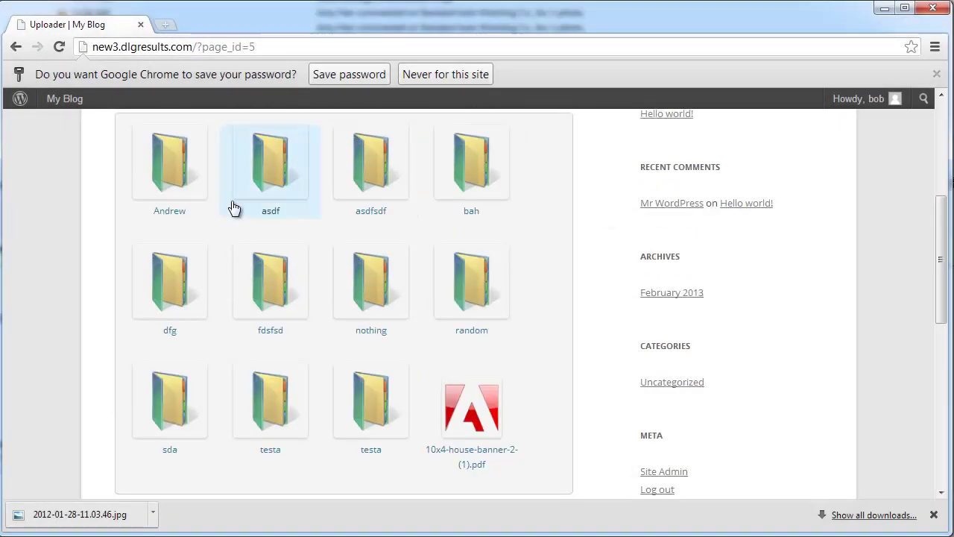
click(185, 180)
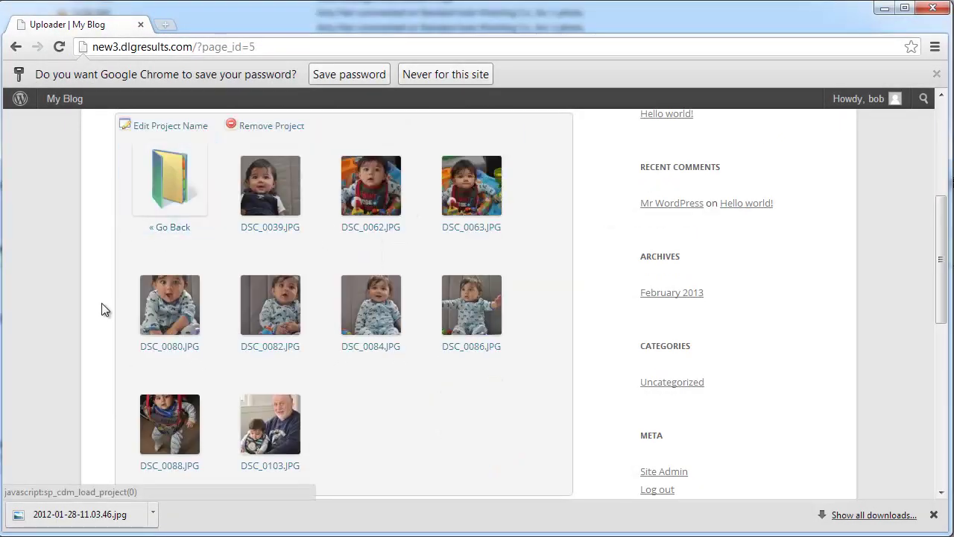
scroll(90, 292, down, 1)
scroll(93, 295, up, 1)
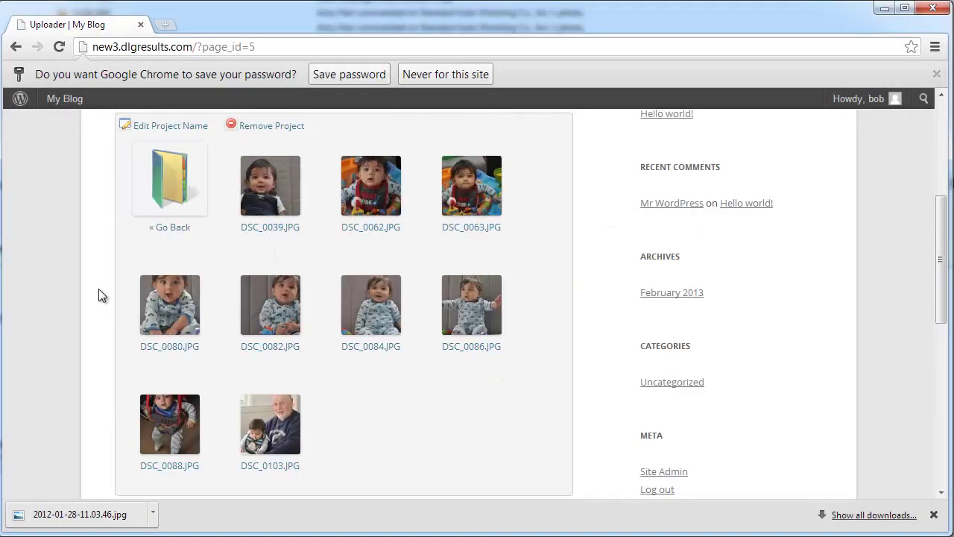
click(430, 234)
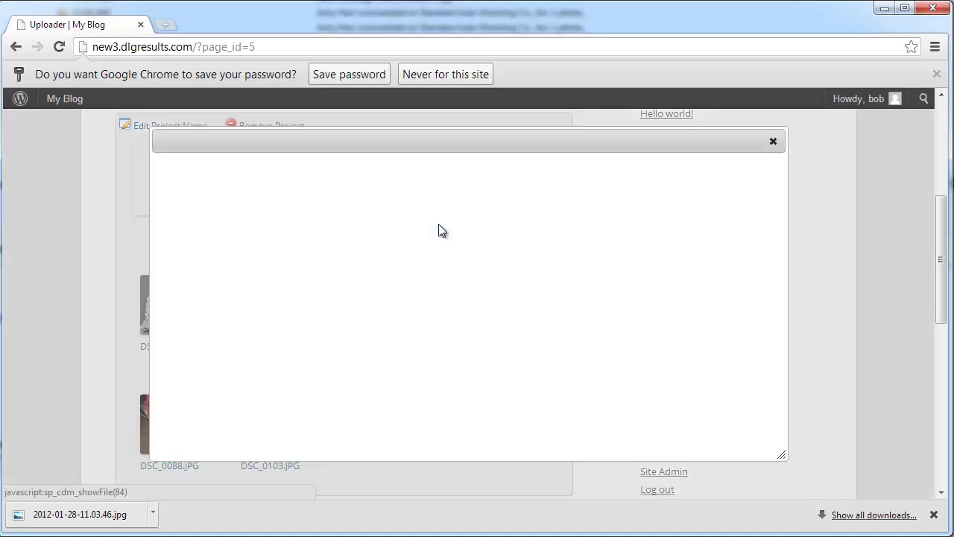
click(772, 145)
scroll(571, 219, up, 1)
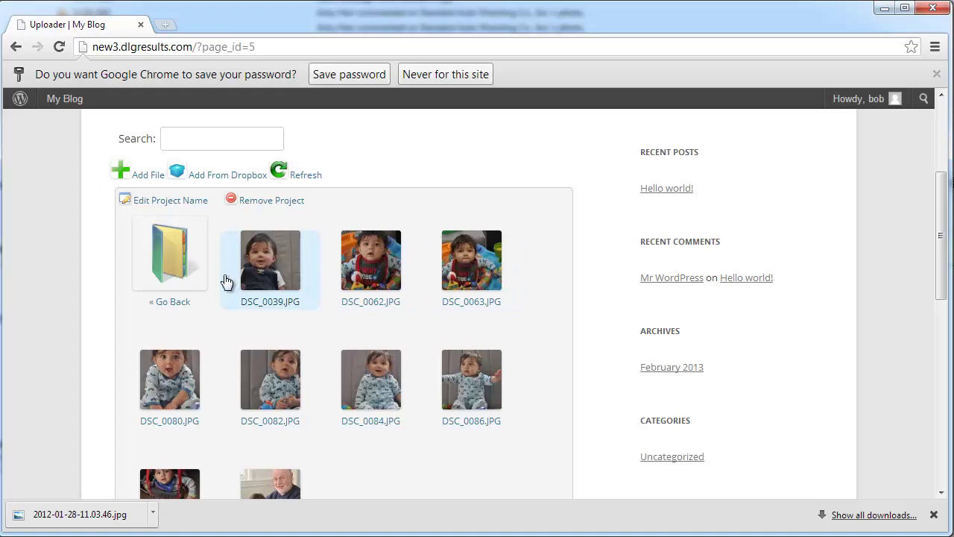
click(189, 277)
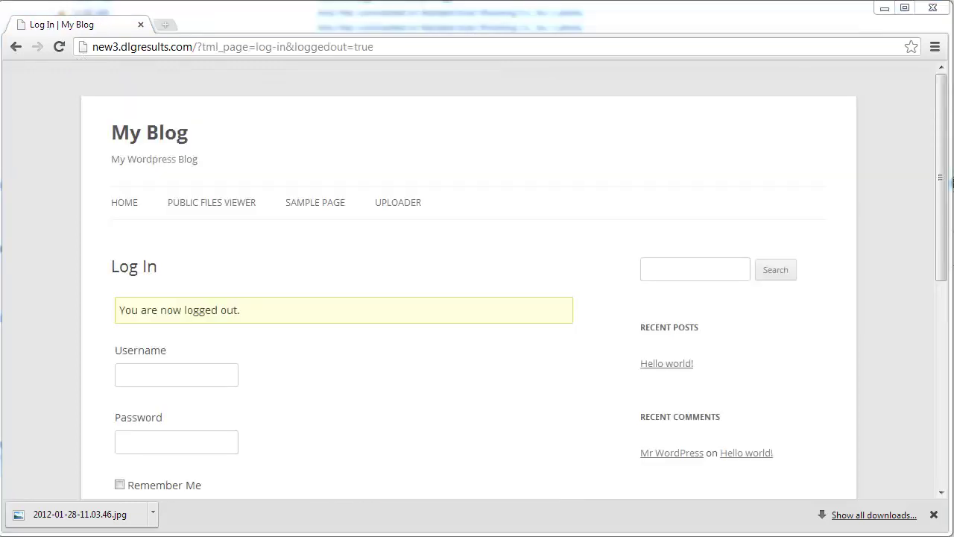
Step: Log in to WordPress with the administrator username and password
click(160, 380)
text(admin)
key(Tab)
text(password)
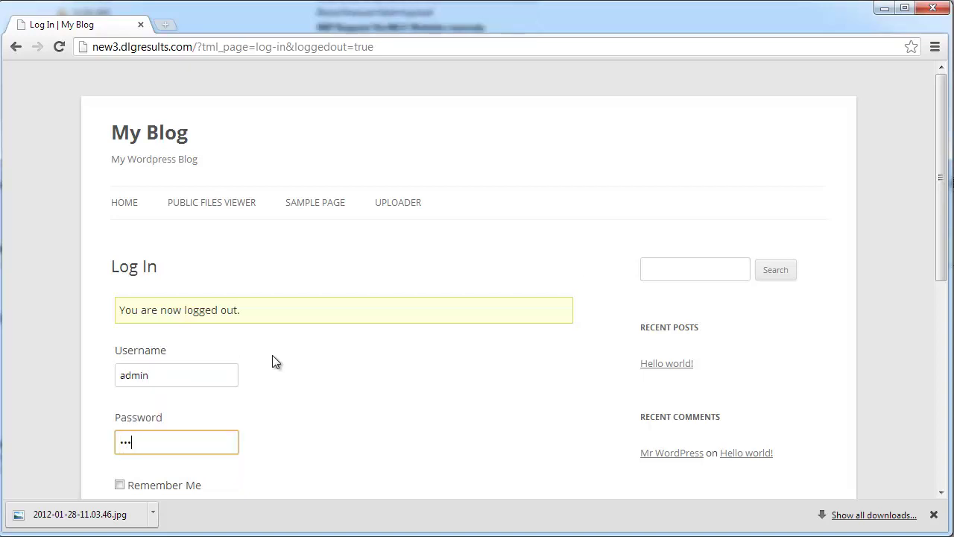
key(Return)
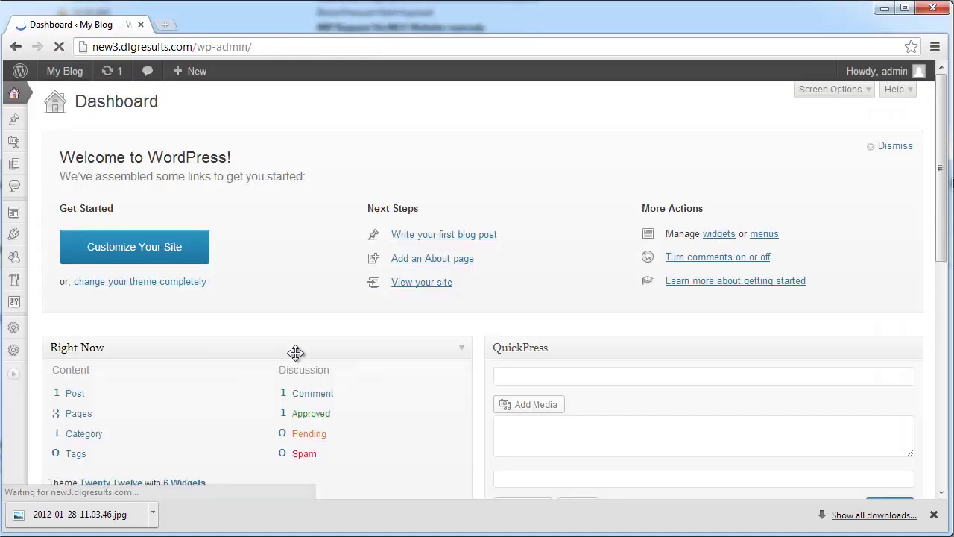
Step: Visit the blog's front page, go to Uploader, and bring up the add-file form
mouse_move(67, 106)
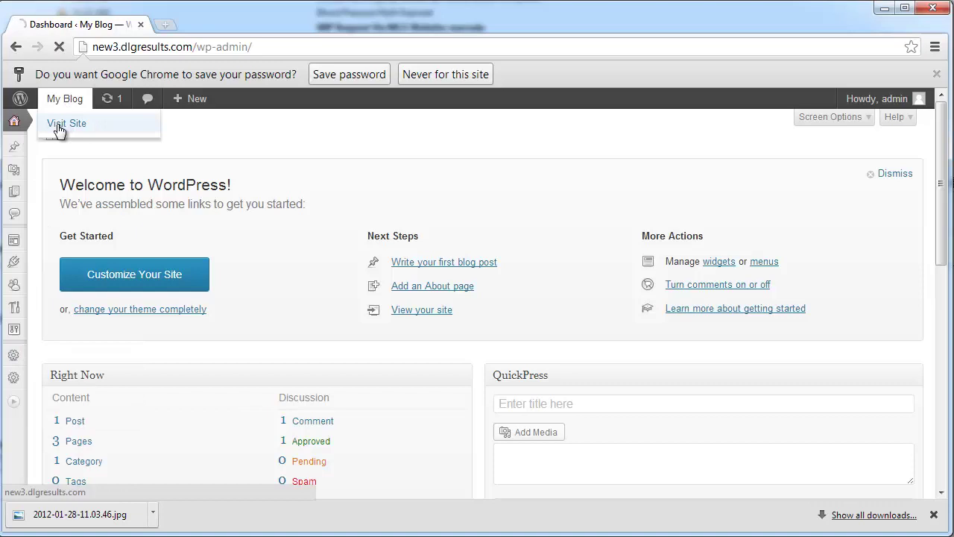
click(67, 123)
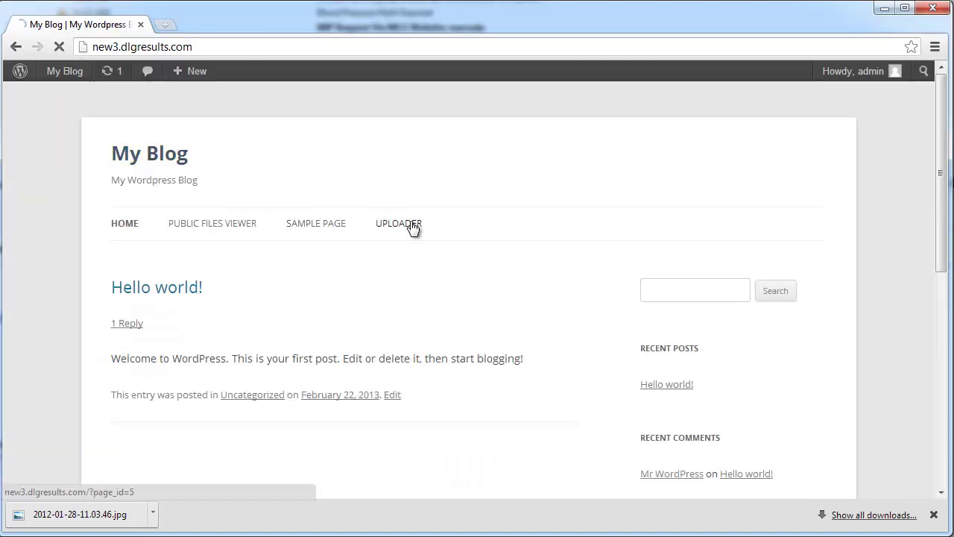
click(412, 229)
scroll(388, 234, down, 3)
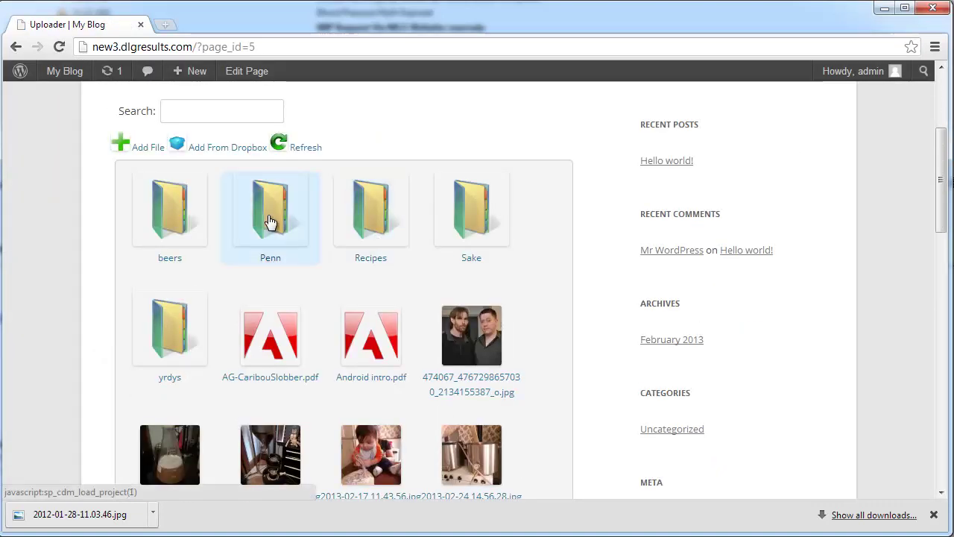
scroll(270, 222, down, 6)
scroll(270, 222, up, 5)
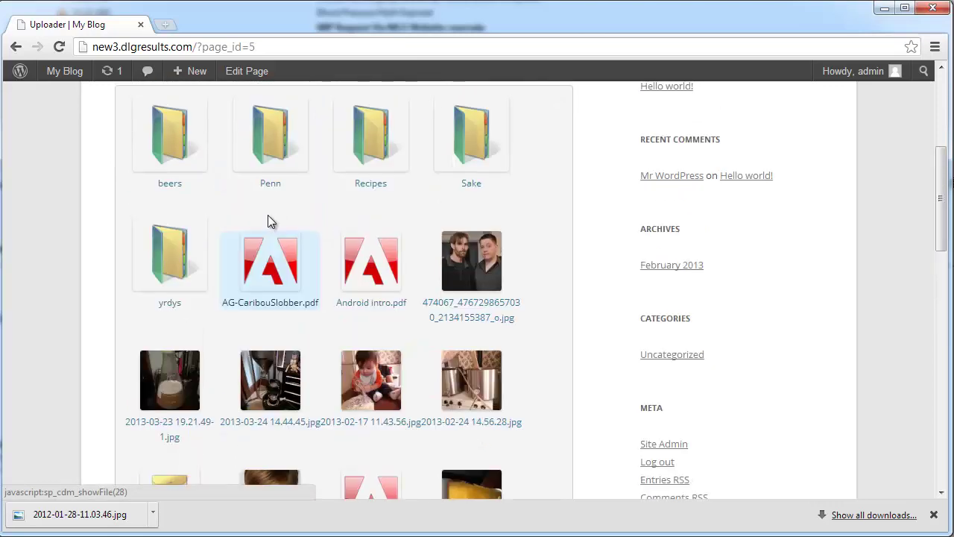
scroll(265, 217, up, 2)
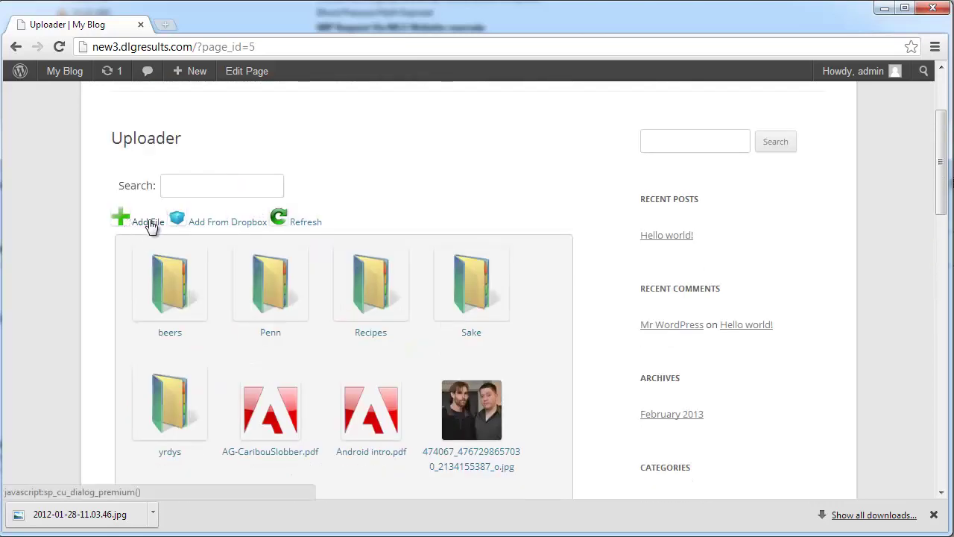
click(148, 222)
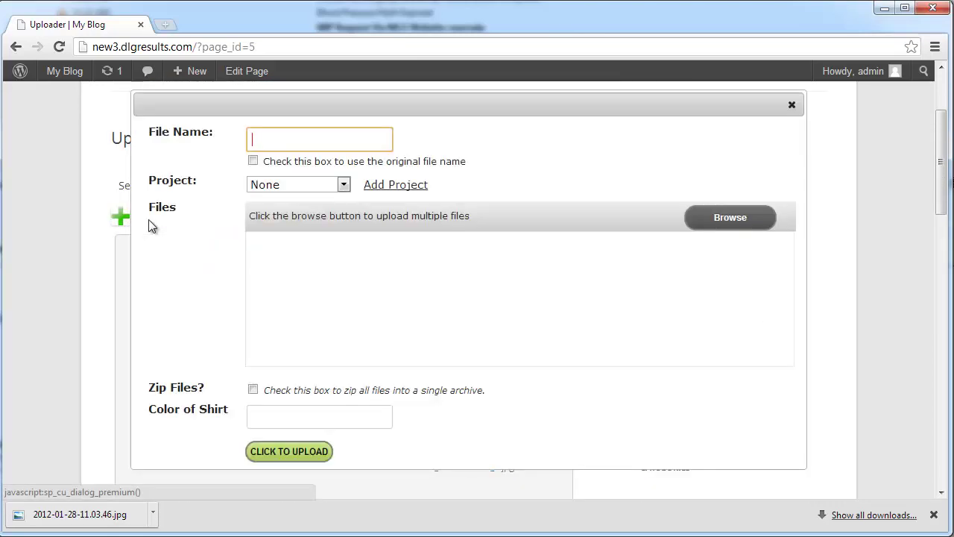
Step: Add project 'just a test' with parent 'sub folder' and assign it to the upload
click(342, 187)
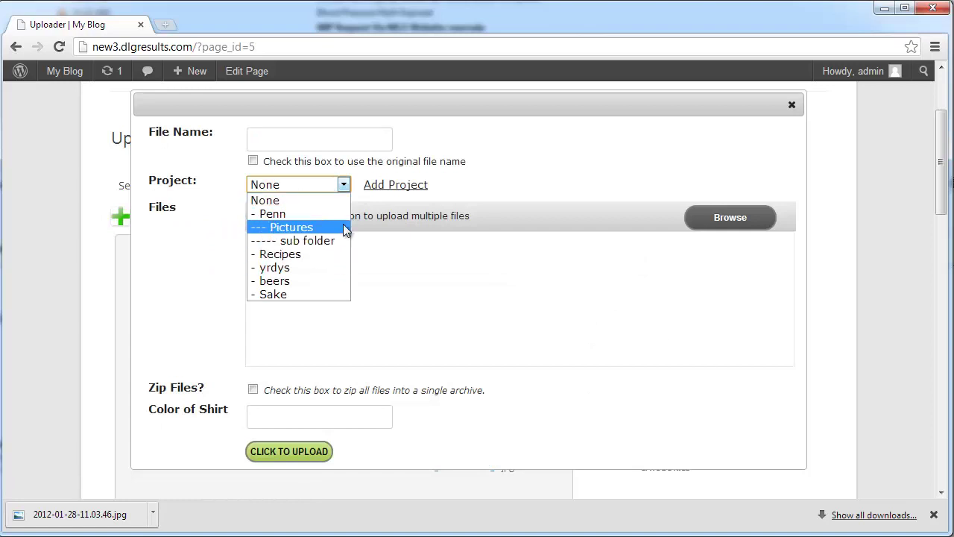
click(464, 177)
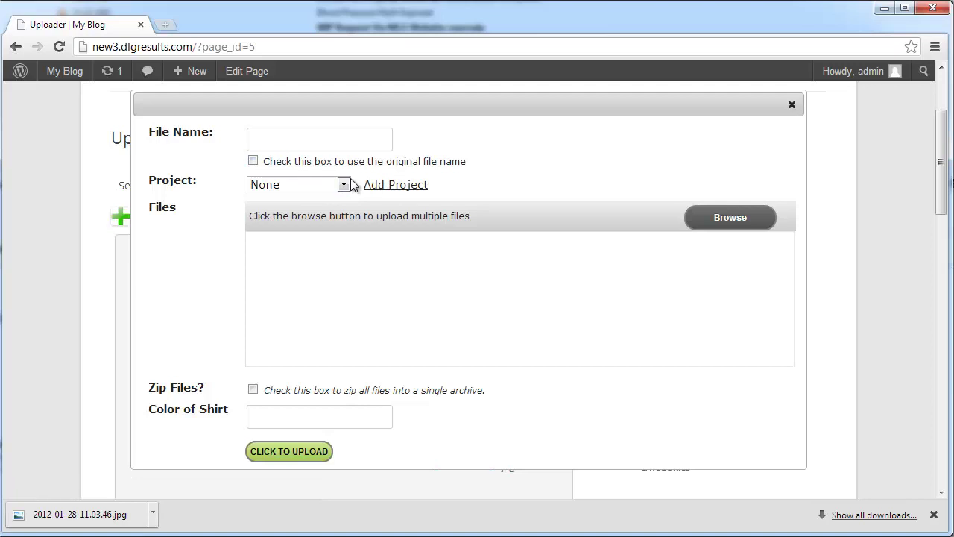
click(368, 188)
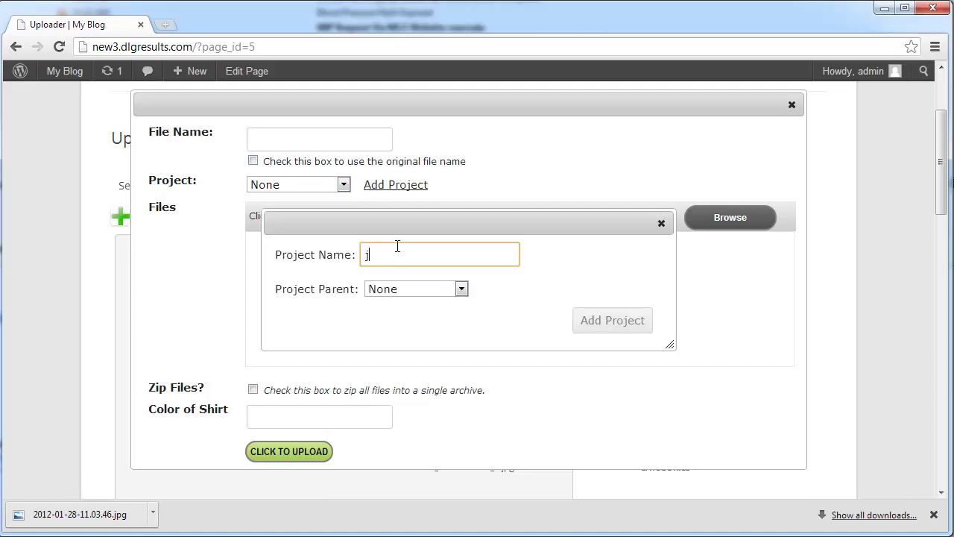
click(415, 288)
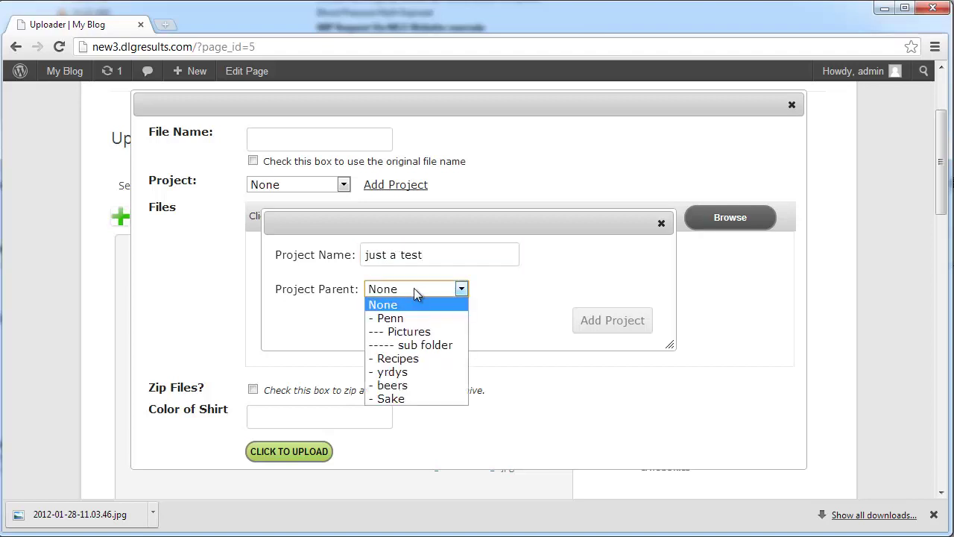
click(436, 343)
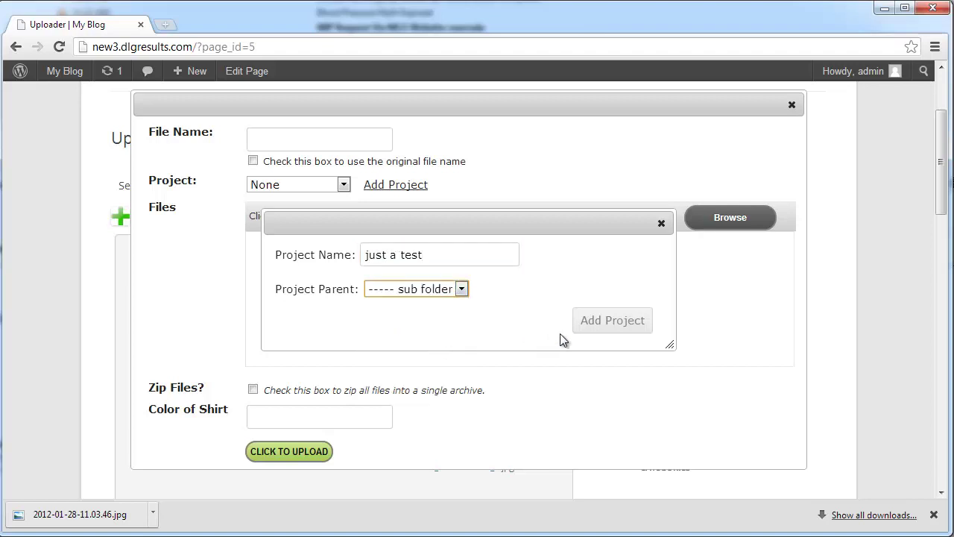
click(613, 320)
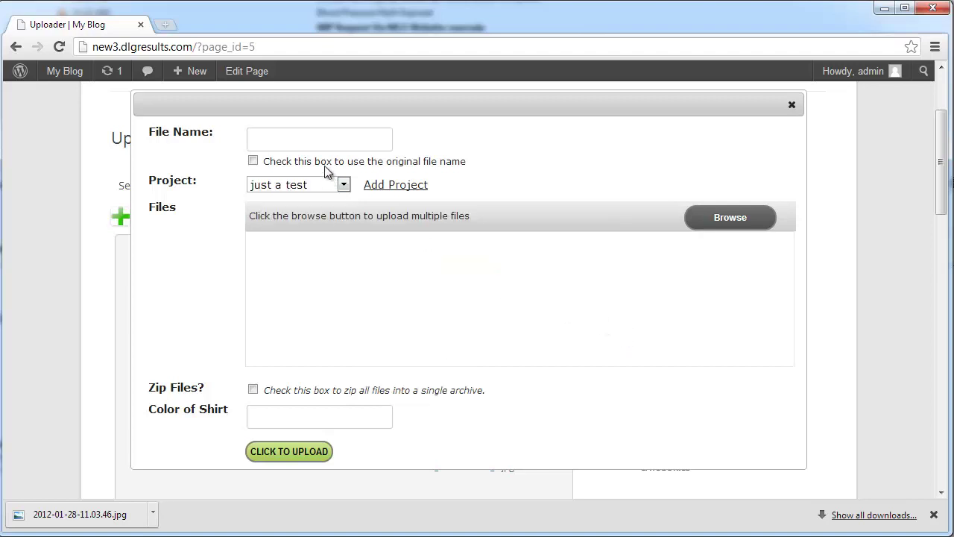
Step: Upload 2012-02-18 19.05.58.jpg named 'sub folders are unlimited!' with shirt colour 'te'
click(301, 143)
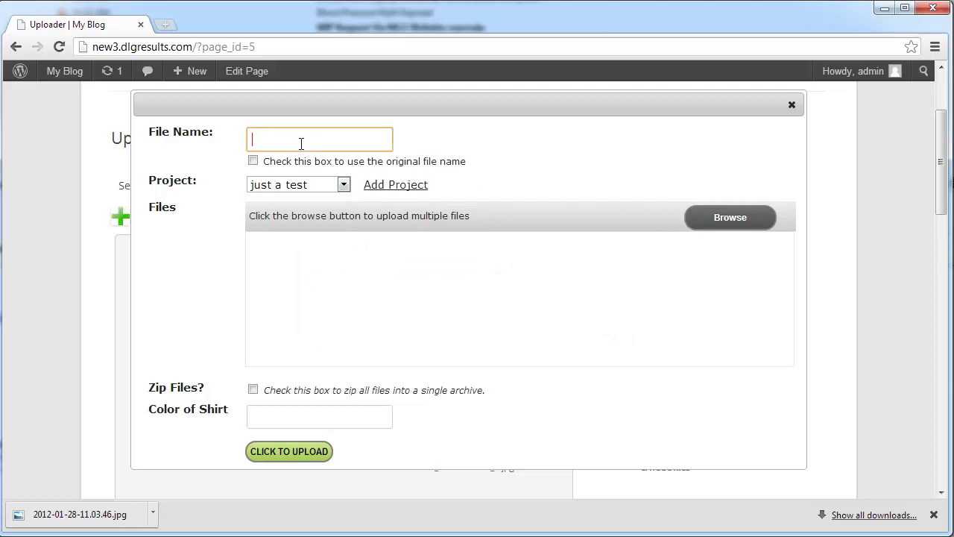
text(sub folders are)
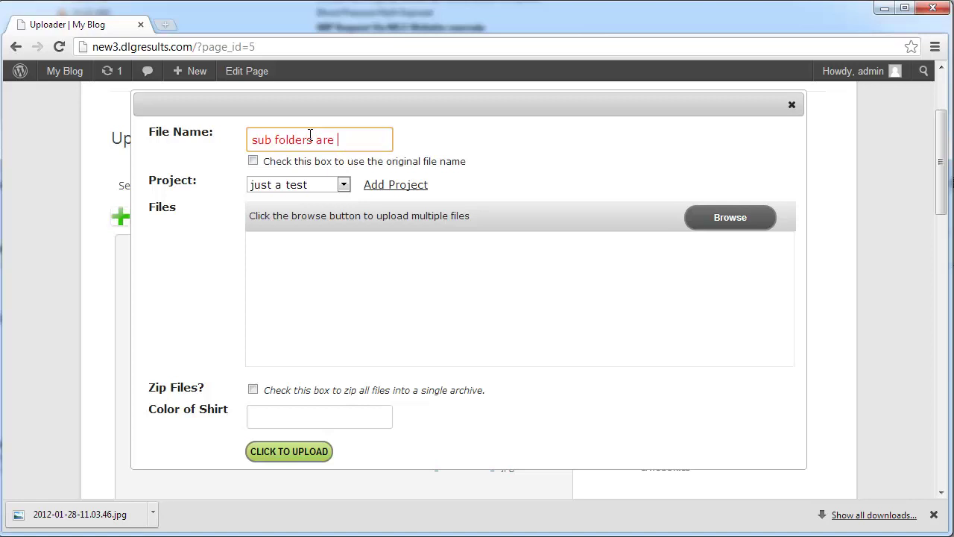
text( unlimited!)
click(720, 218)
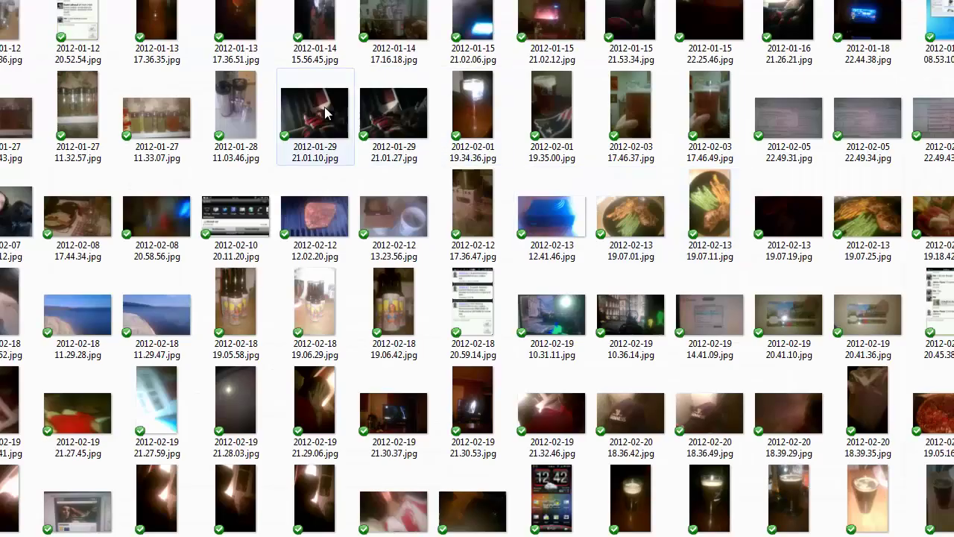
click(236, 313)
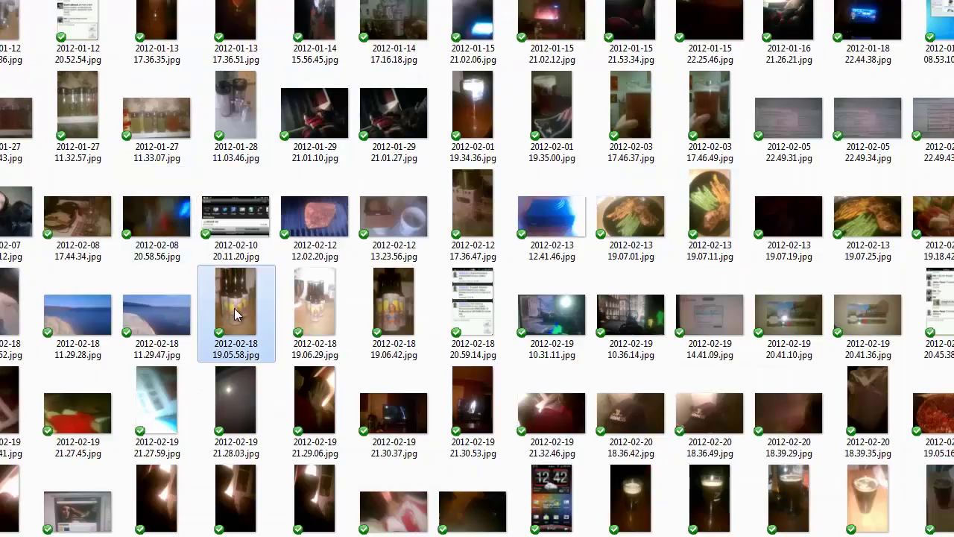
double_click(236, 313)
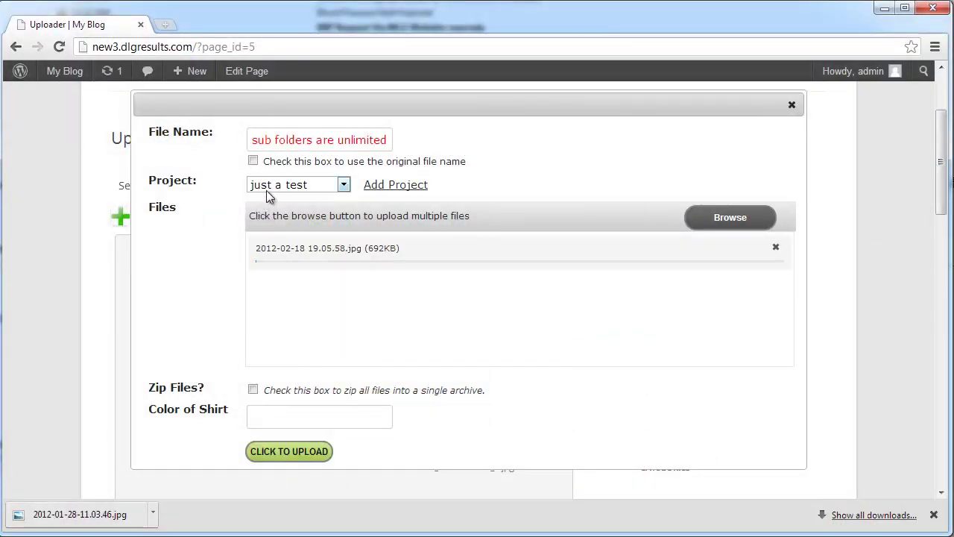
click(287, 411)
text(test)
click(289, 455)
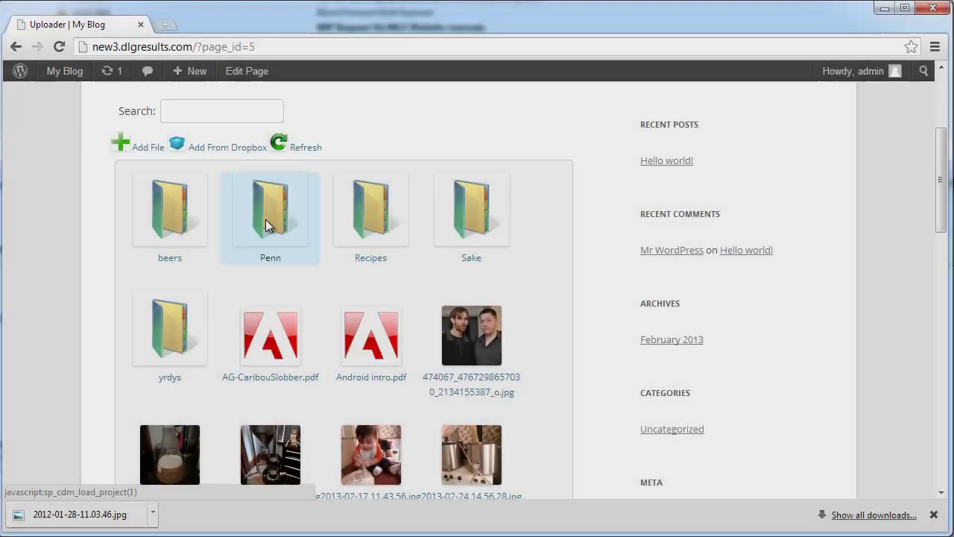
Step: Open Pictures > sub folder > just a test and view the uploaded image's details
click(265, 219)
click(256, 237)
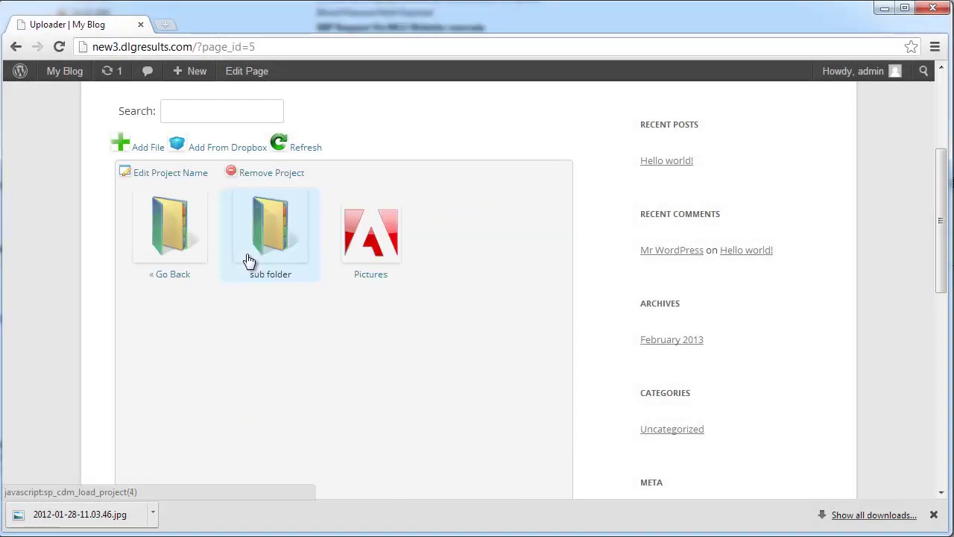
click(266, 244)
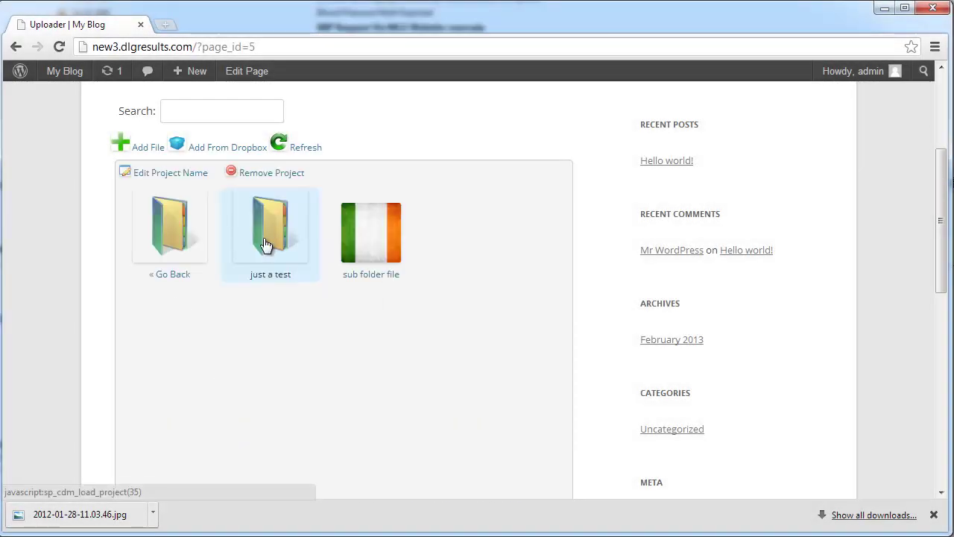
click(265, 244)
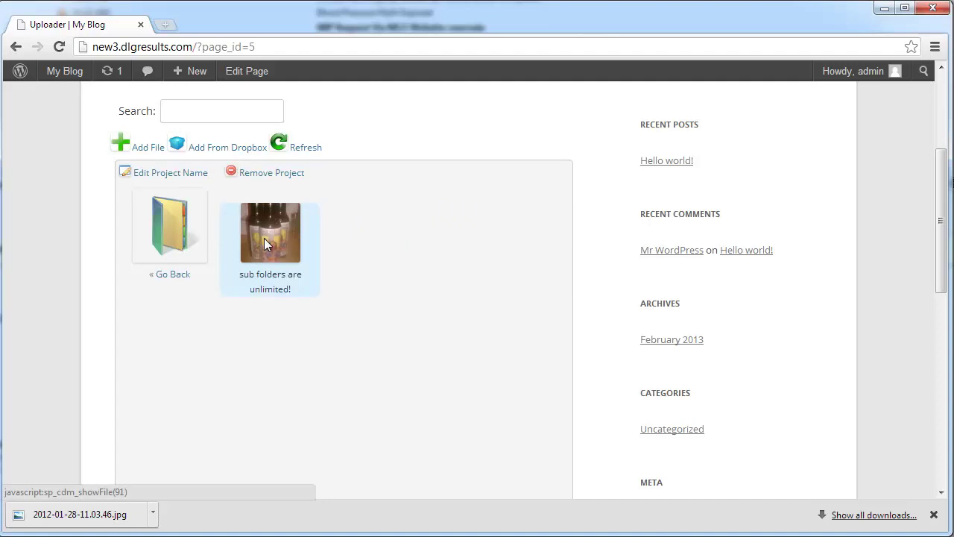
click(265, 243)
click(770, 129)
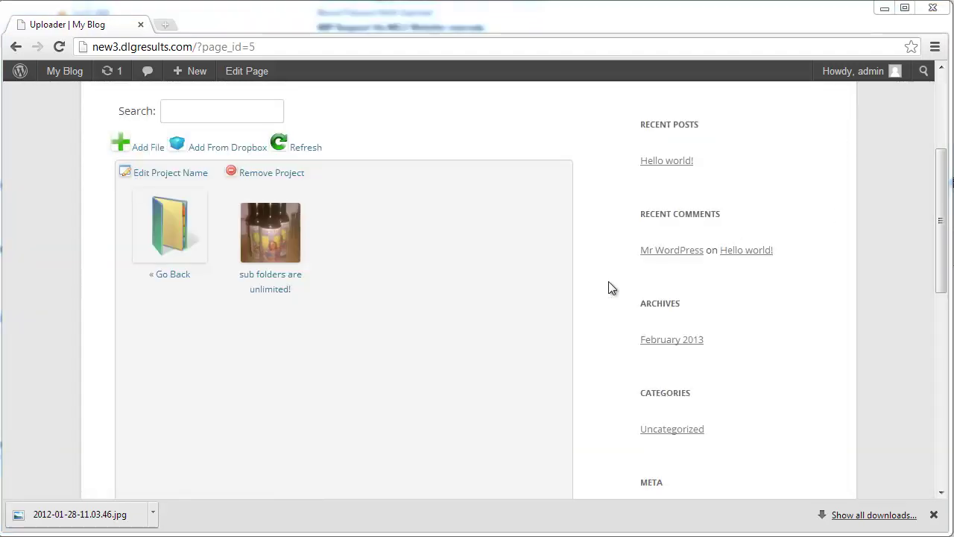
Step: Go back up folder by folder to the top-level project folders
click(174, 240)
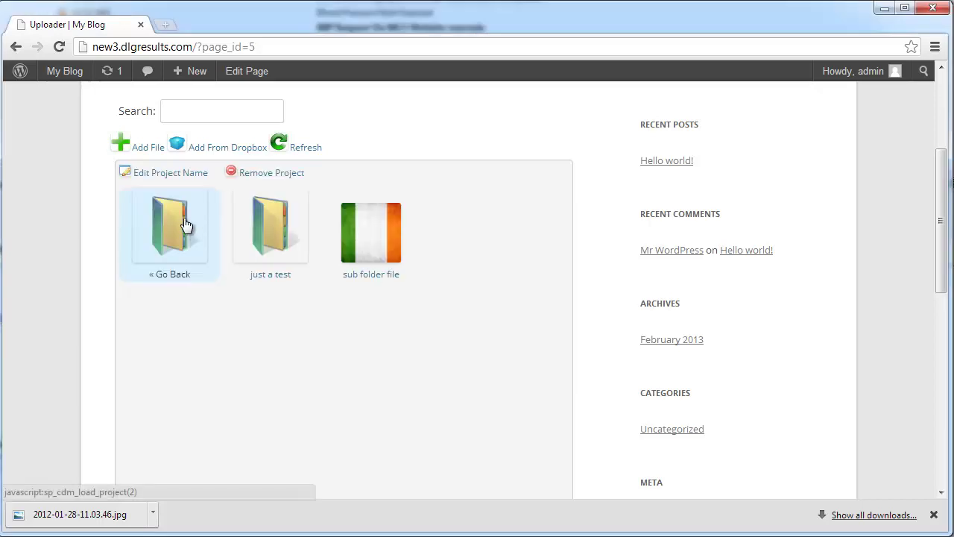
click(185, 225)
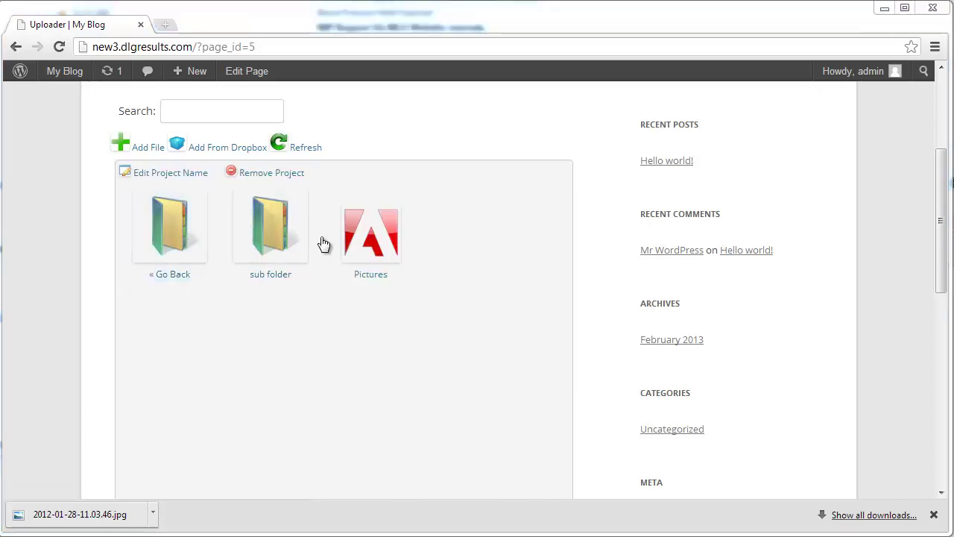
click(177, 246)
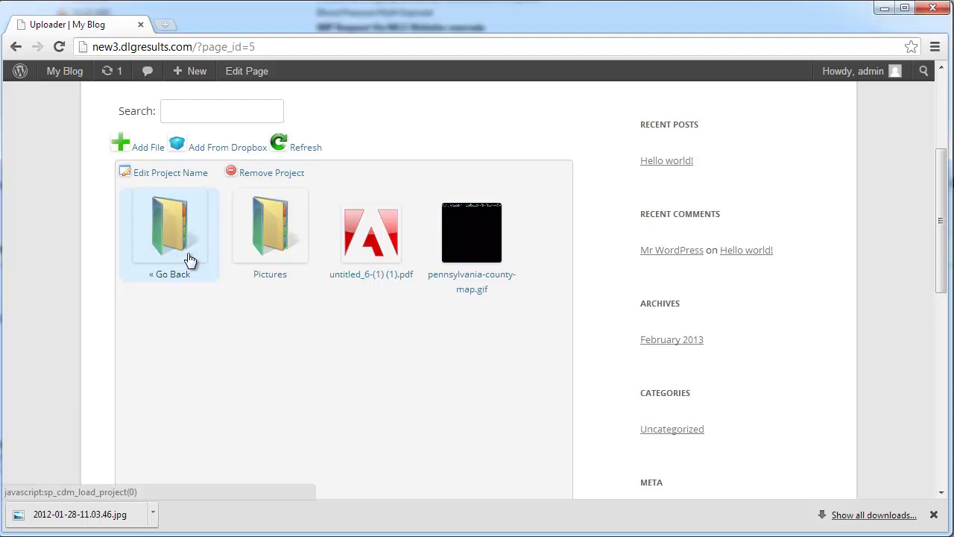
click(190, 258)
scroll(206, 262, down, 6)
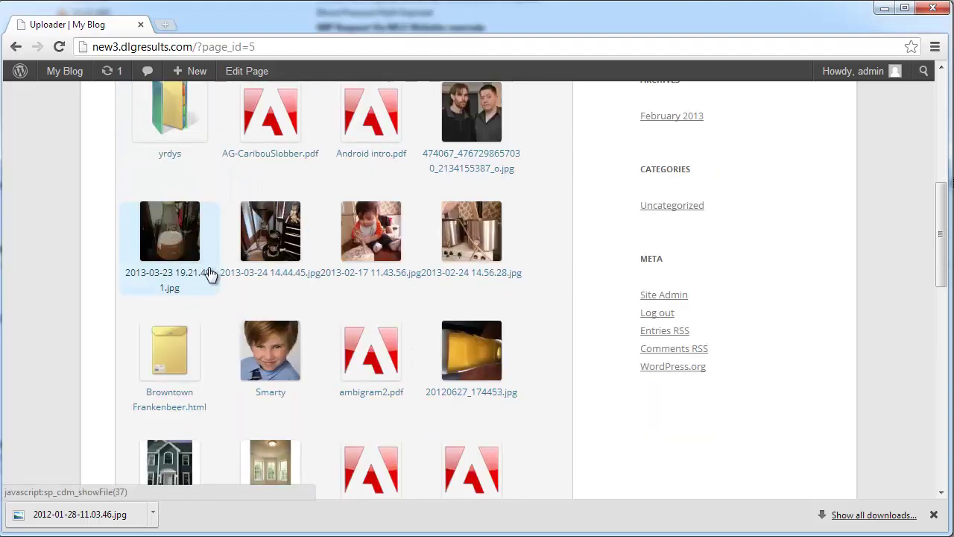
scroll(226, 311, up, 6)
scroll(228, 313, up, 3)
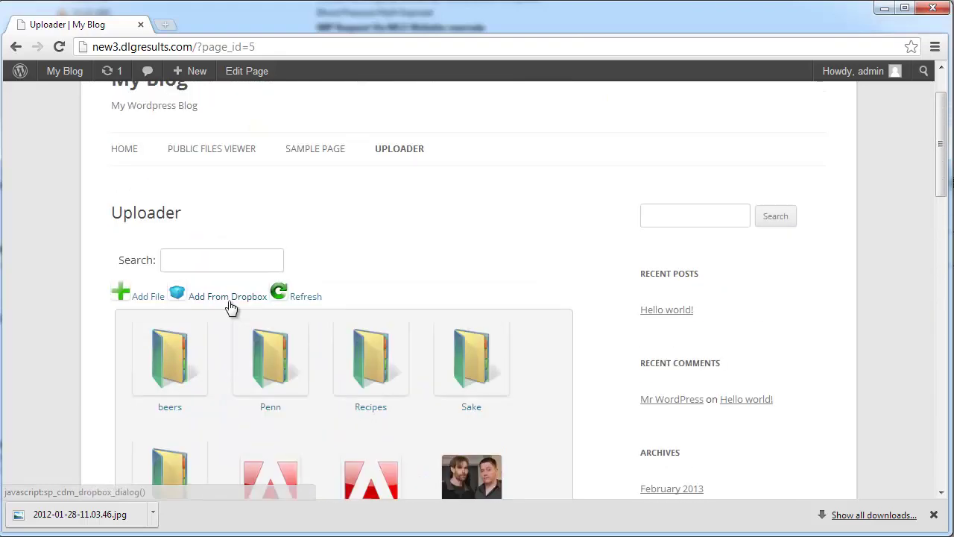
Step: Open the WordPress Dashboard from My Blog, then the Client Documents plugin admin
mouse_move(25, 81)
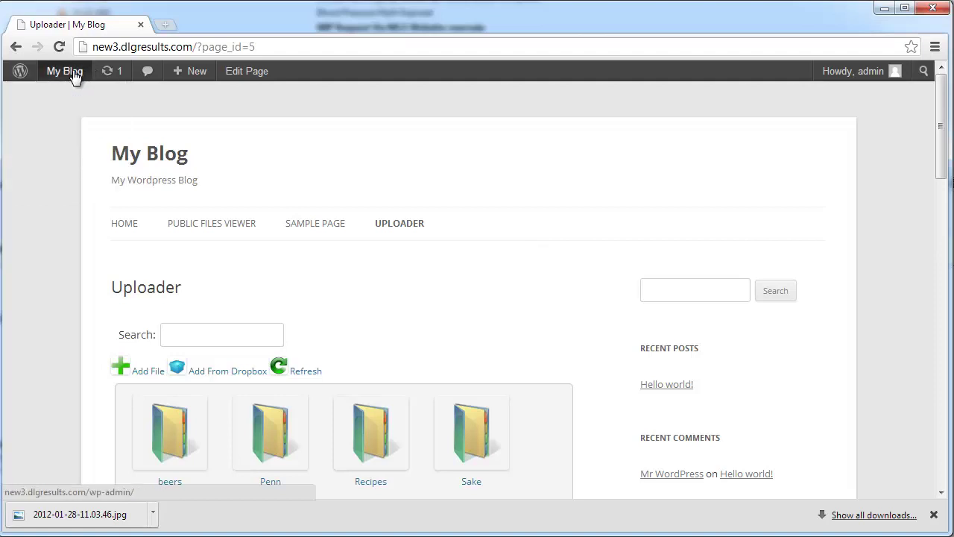
mouse_move(67, 71)
click(79, 95)
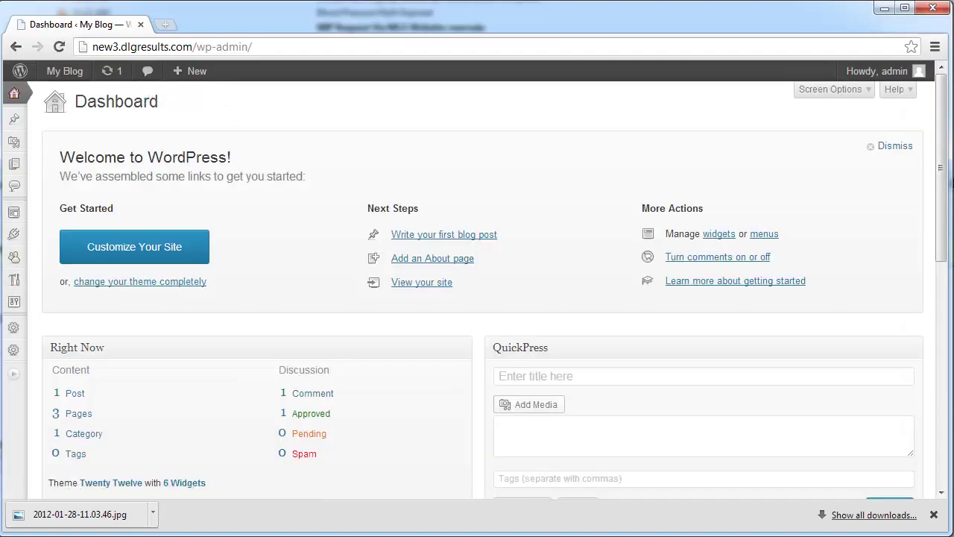
mouse_move(12, 378)
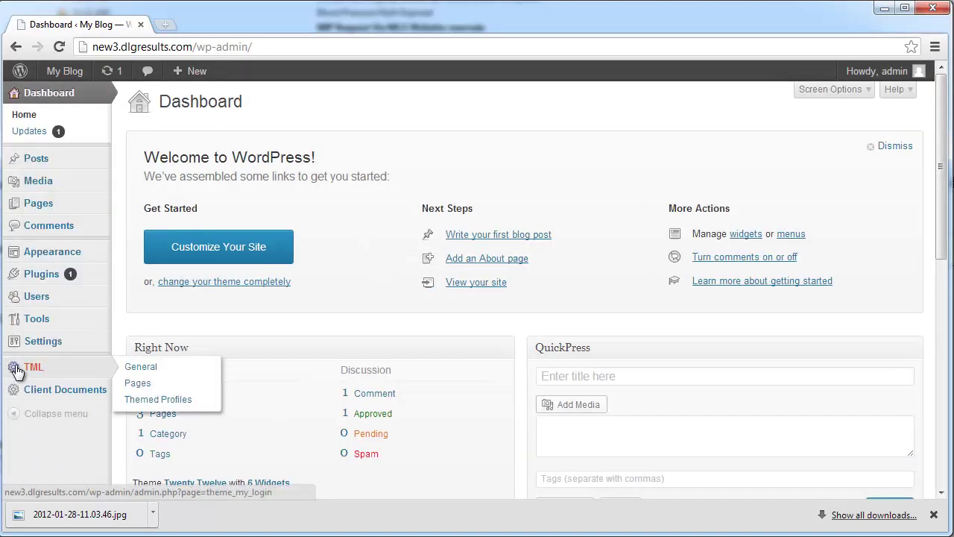
click(37, 387)
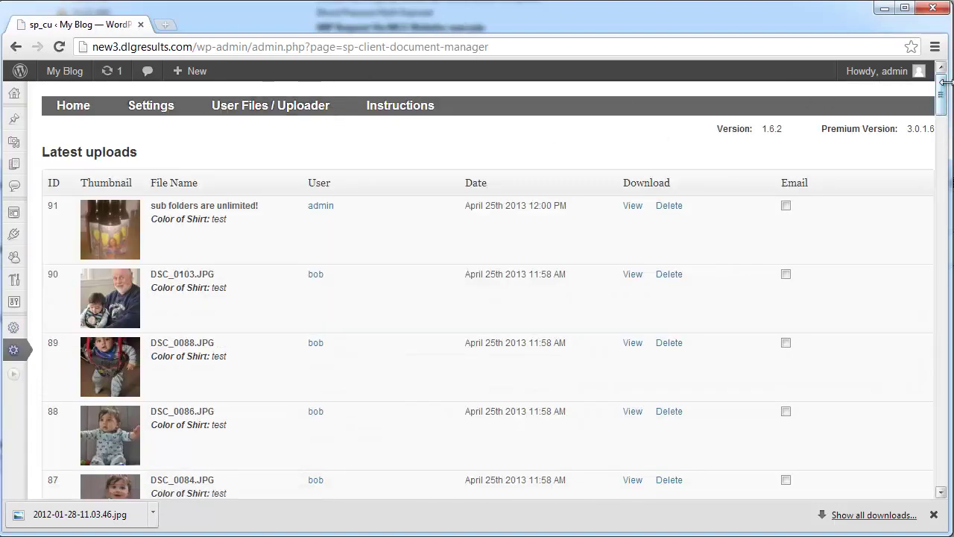
Step: View the Projects settings list, then the Groups page showing group 'test'
scroll(935, 141, down, 4)
scroll(935, 142, up, 4)
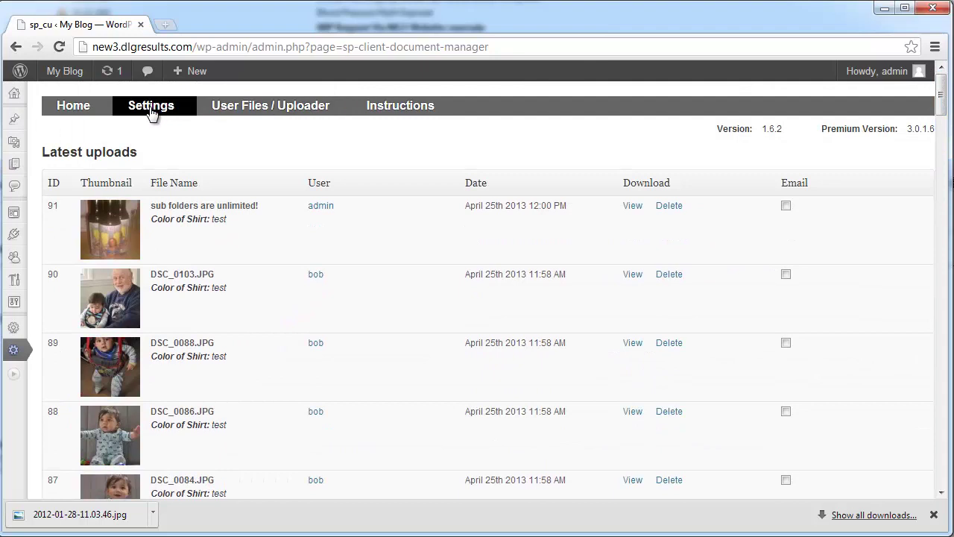
mouse_move(154, 112)
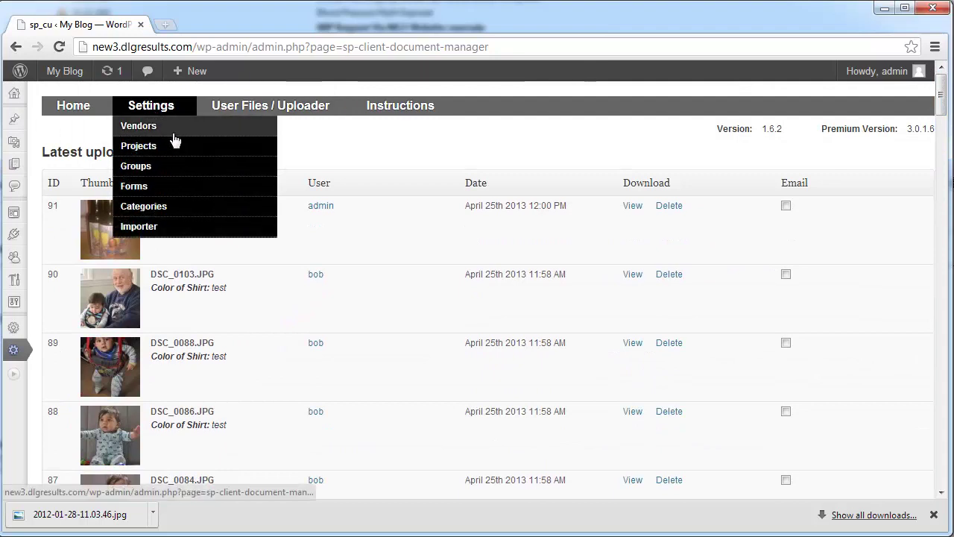
click(173, 148)
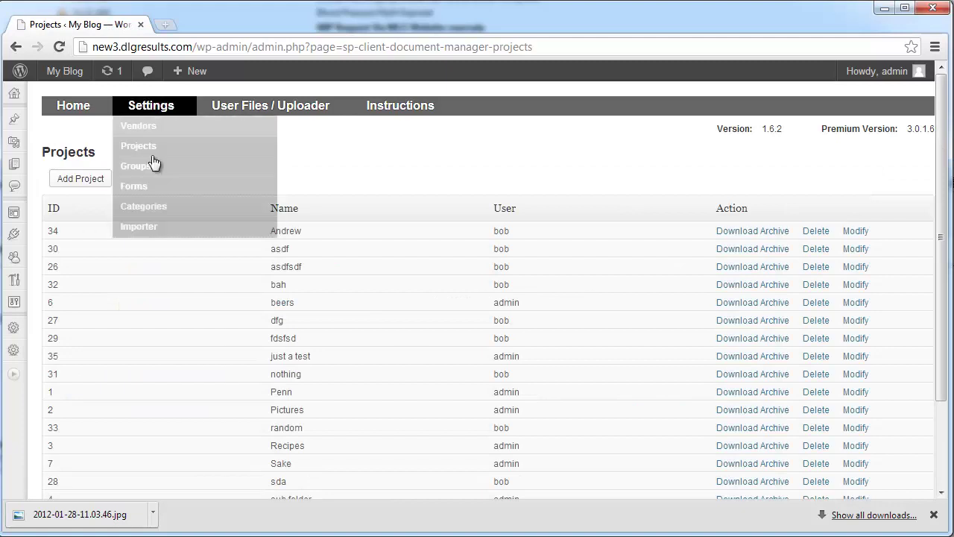
click(148, 167)
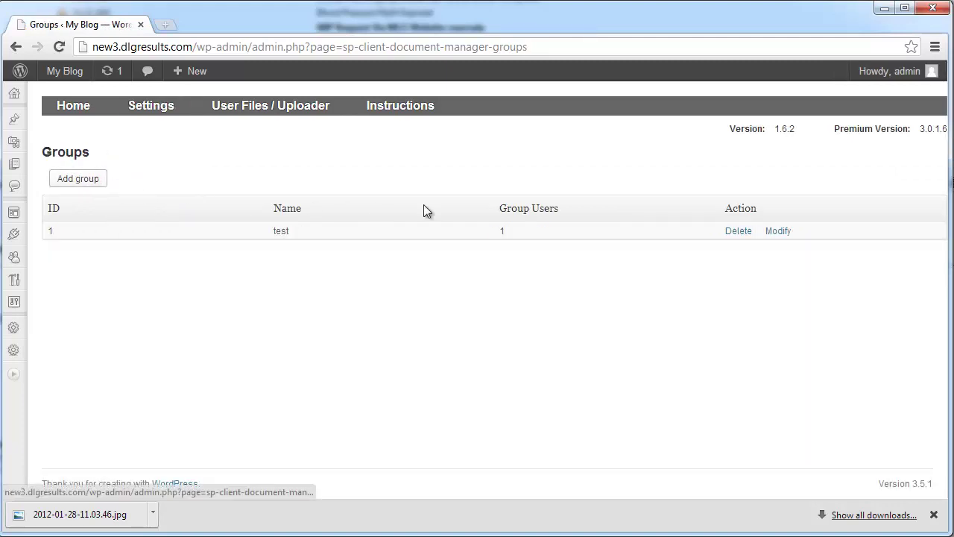
Step: Modify group 'test' and add the other user to it
click(766, 232)
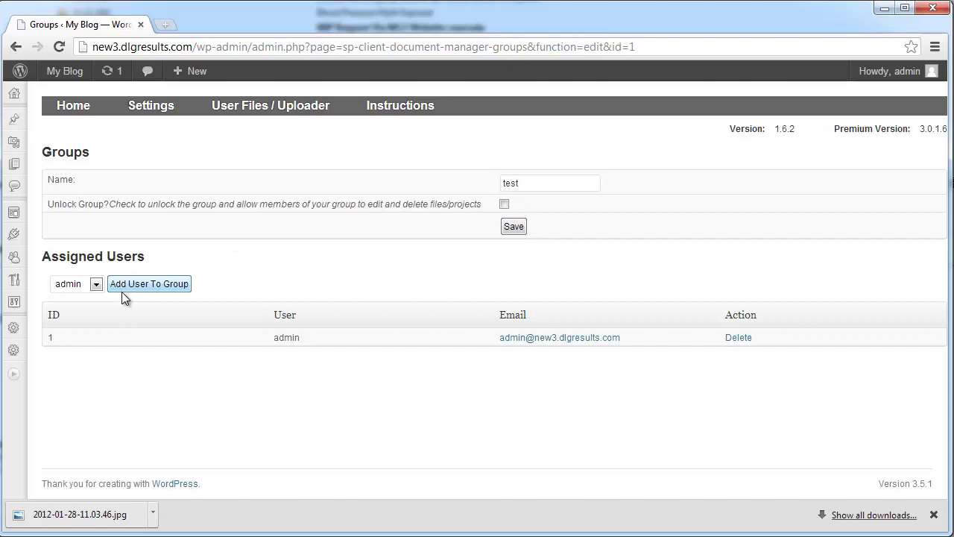
click(101, 285)
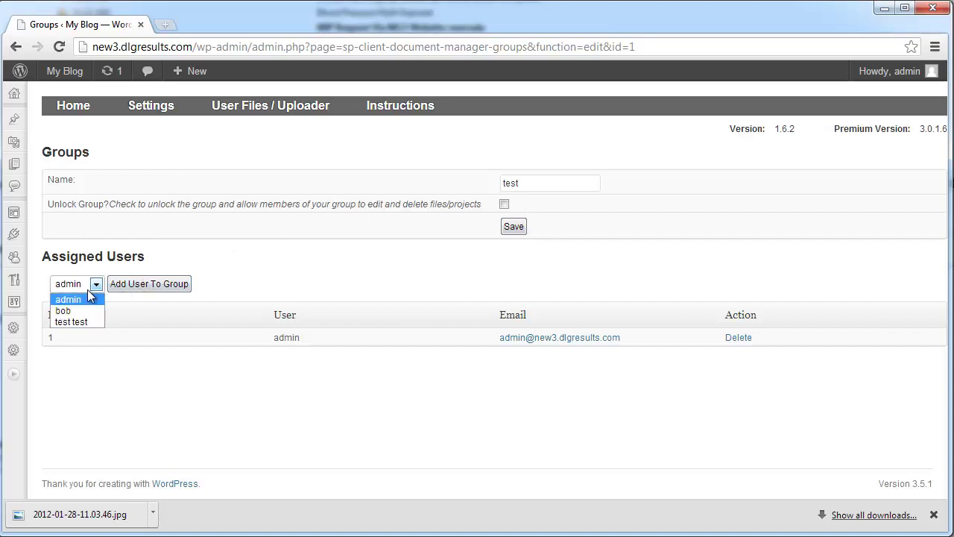
click(82, 307)
click(145, 286)
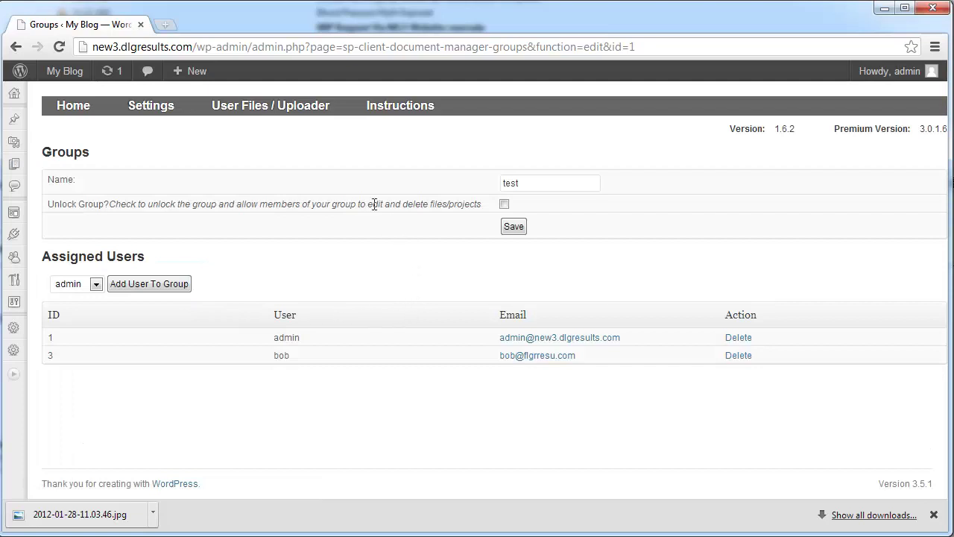
Step: Return to the Groups list, then open the Forms settings page
mouse_move(196, 134)
click(153, 164)
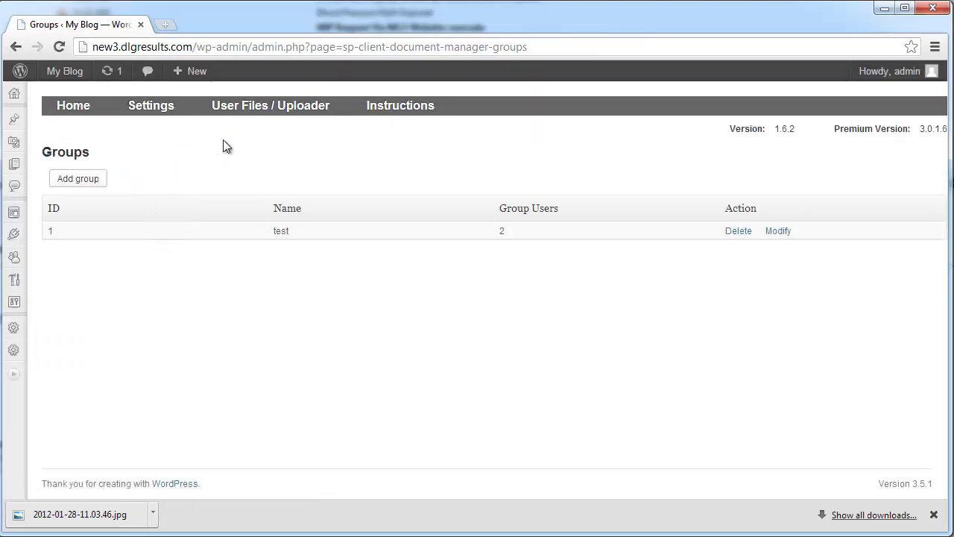
mouse_move(155, 111)
click(145, 187)
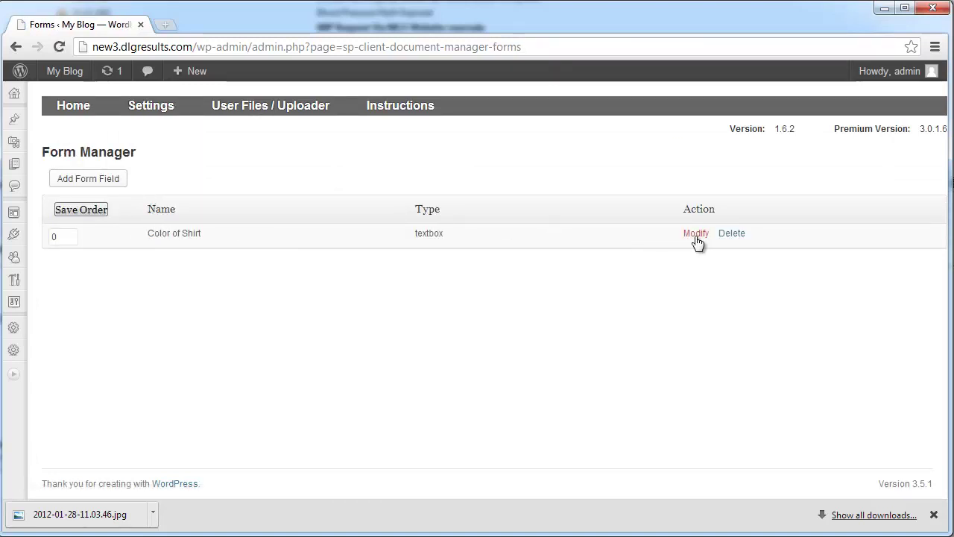
Step: Make Color of Shirt a Select Box with defaults Blue,Green and save it
click(695, 235)
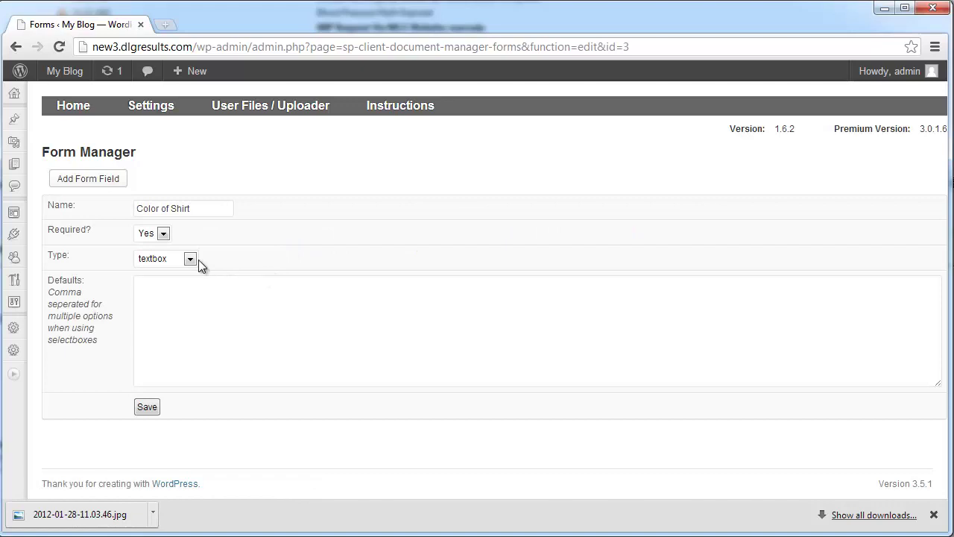
click(167, 258)
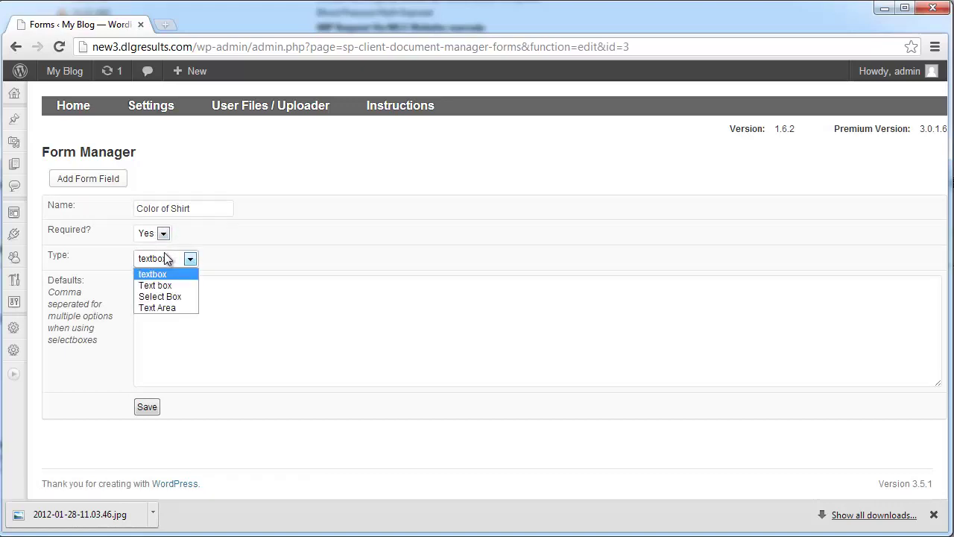
click(165, 298)
click(195, 295)
text(Blue,Green,Red)
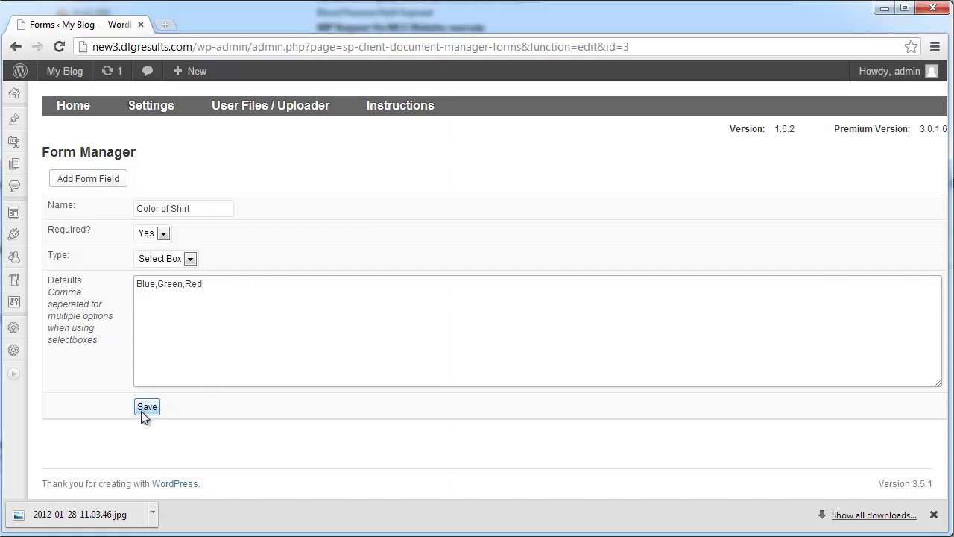
click(146, 407)
mouse_move(152, 119)
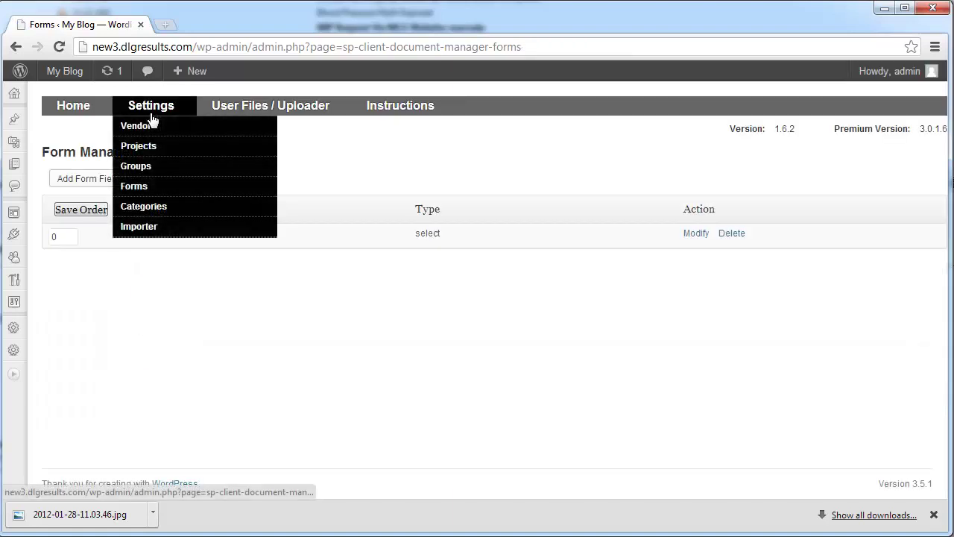
Step: Look over the Categories settings, then go to the User Files / Uploader page
click(168, 208)
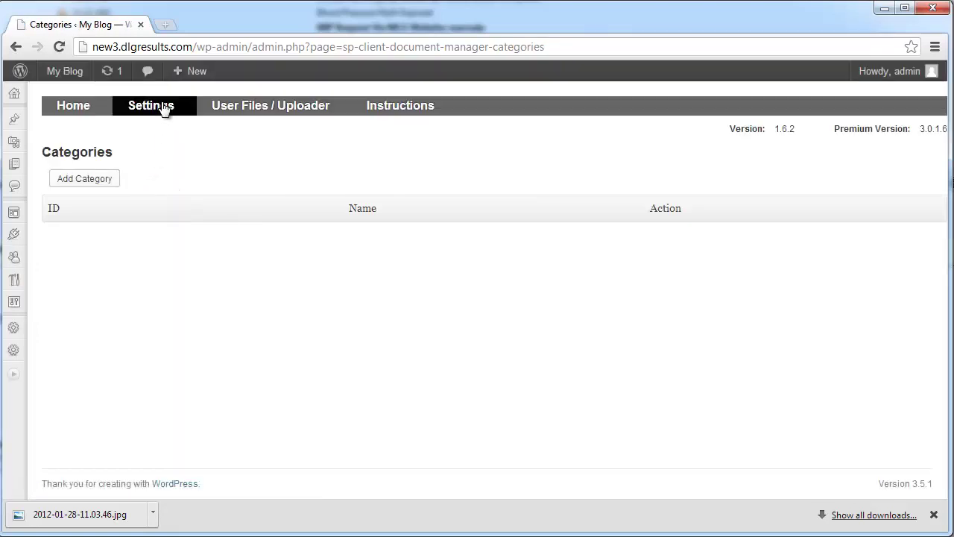
mouse_move(155, 112)
click(235, 113)
Step: Show another user's stored files, then admin's, and log out of the admin account
click(120, 200)
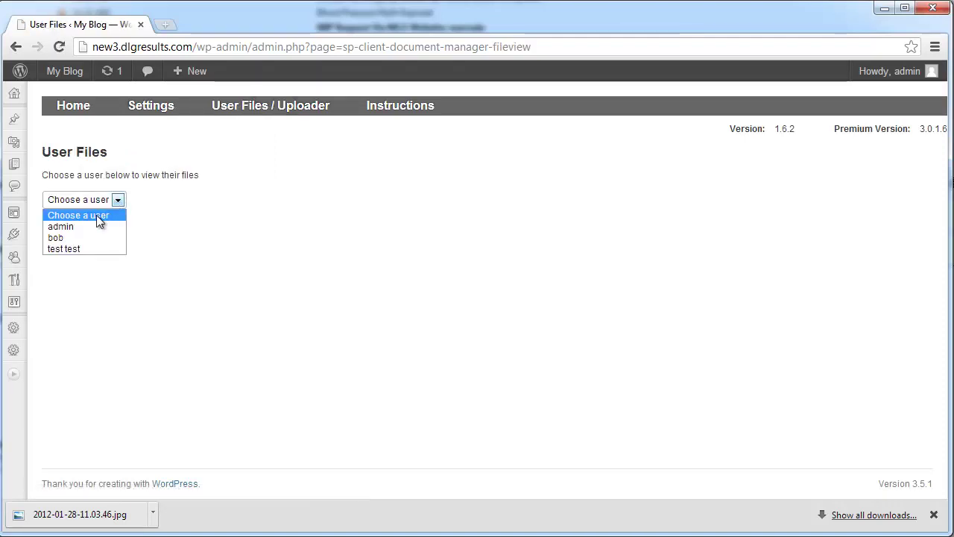
click(83, 235)
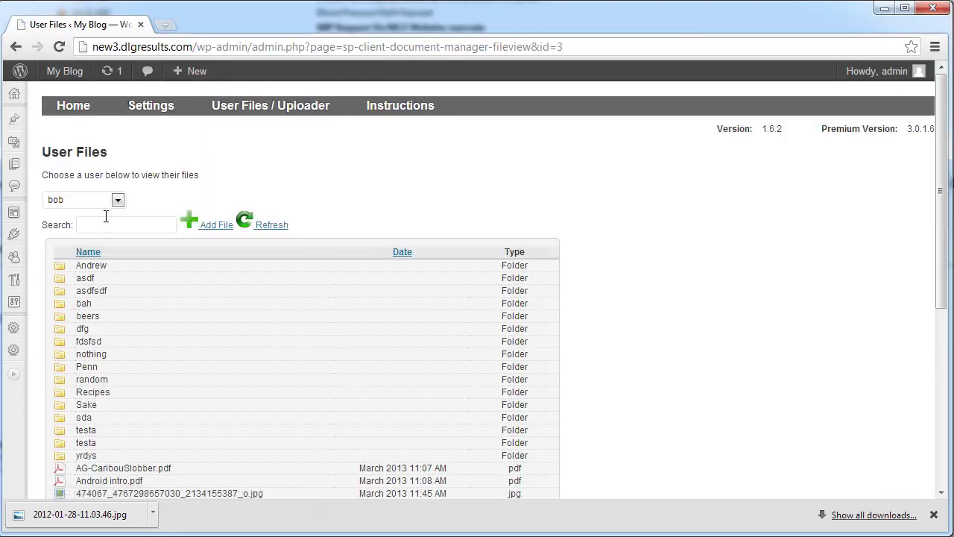
click(91, 201)
click(101, 223)
mouse_move(873, 72)
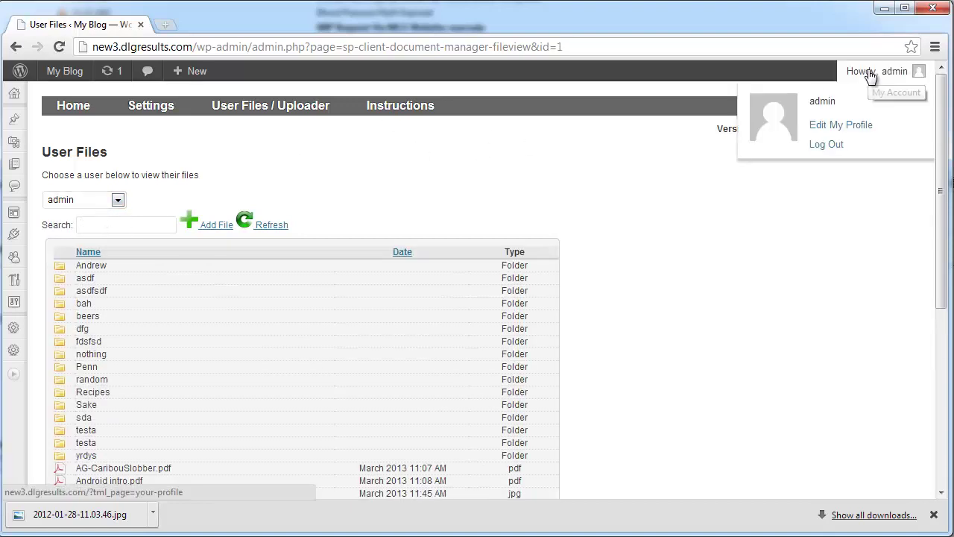
click(827, 145)
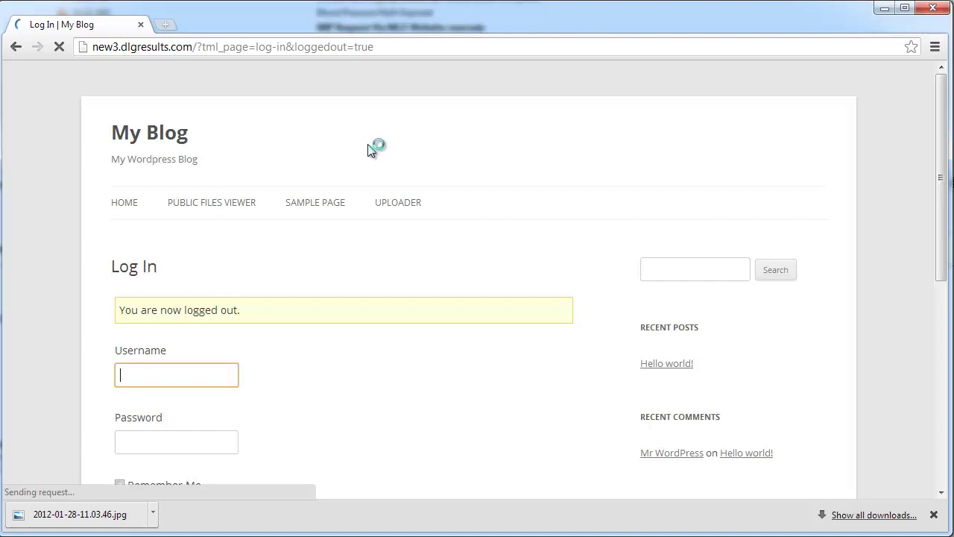
Step: Log in with the regular user's username and password
key(Tab)
key(Return)
scroll(249, 349, down, 2)
scroll(251, 348, up, 2)
Step: Go to the front-end Uploader page
click(387, 256)
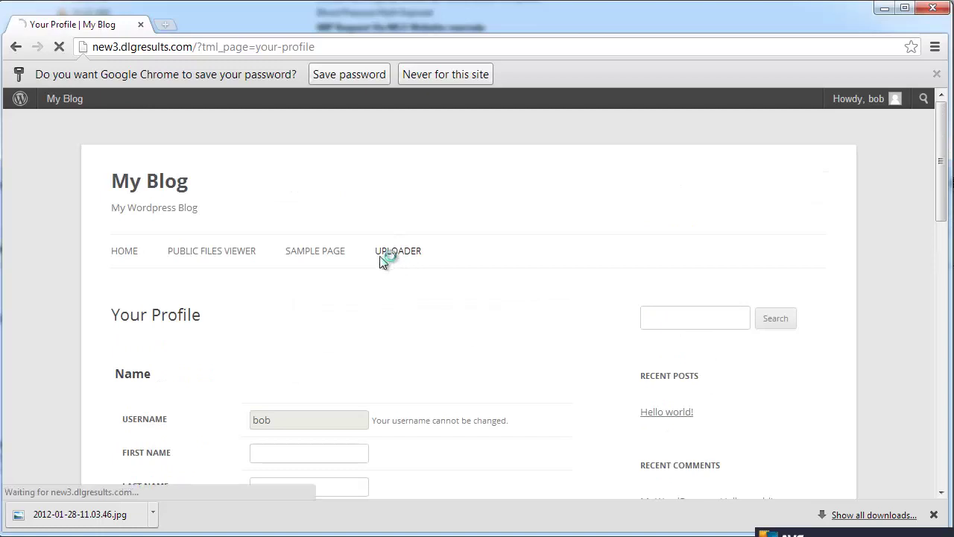
scroll(234, 288, down, 9)
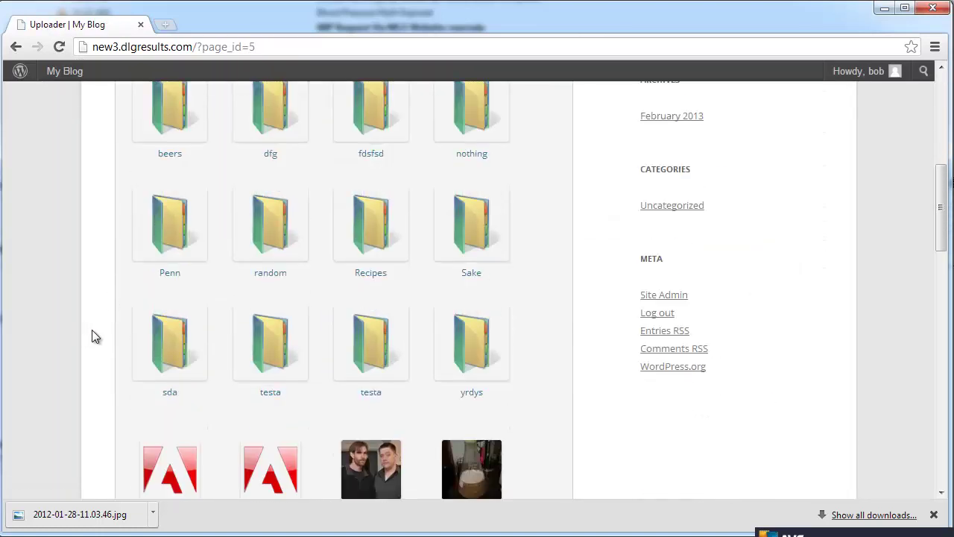
scroll(91, 329, up, 9)
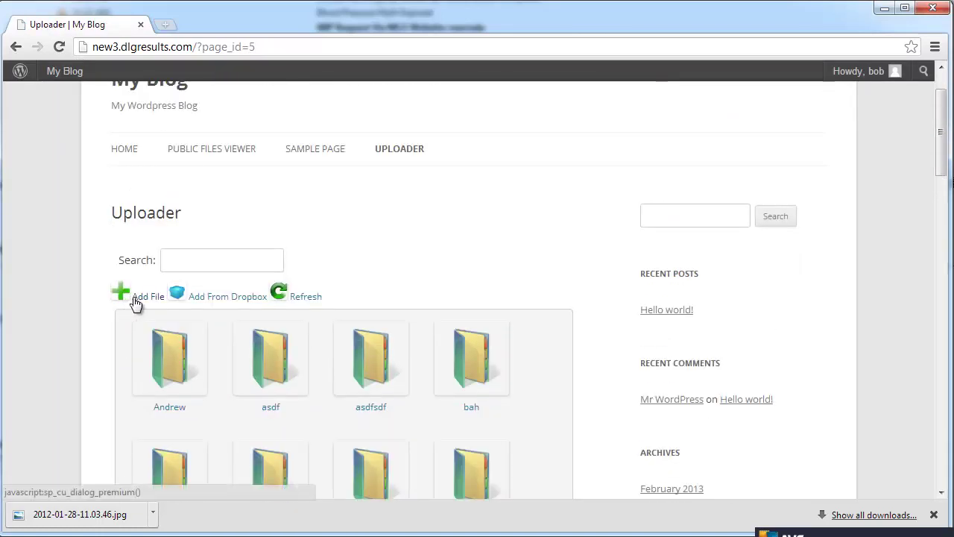
Step: Open Add File, check the Project dropdown leaving it at None, then close the form
click(136, 302)
click(291, 190)
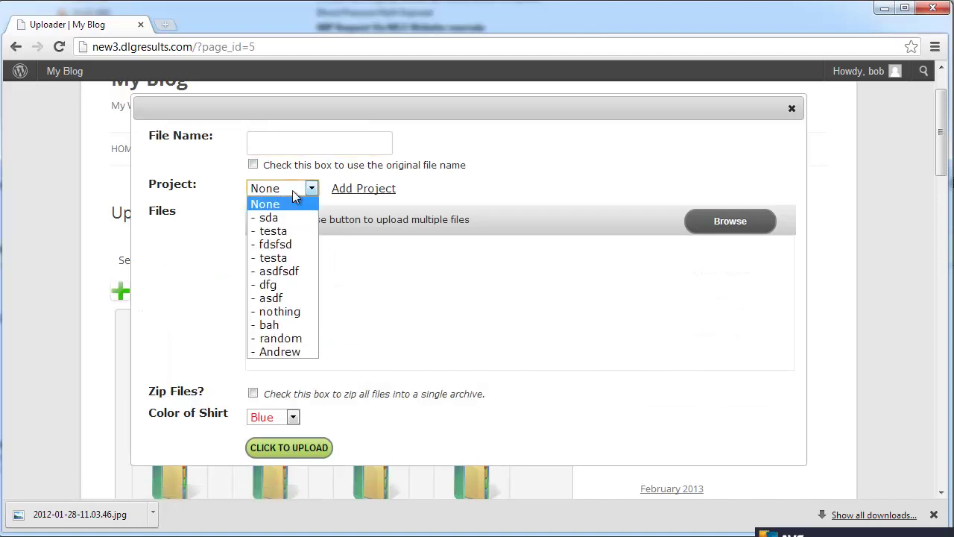
click(293, 190)
click(315, 138)
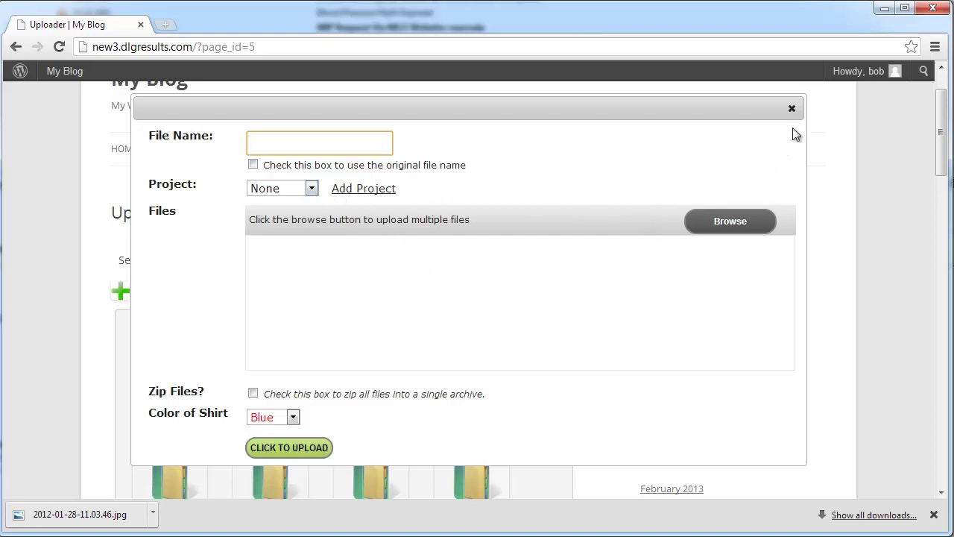
click(791, 109)
scroll(647, 287, down, 4)
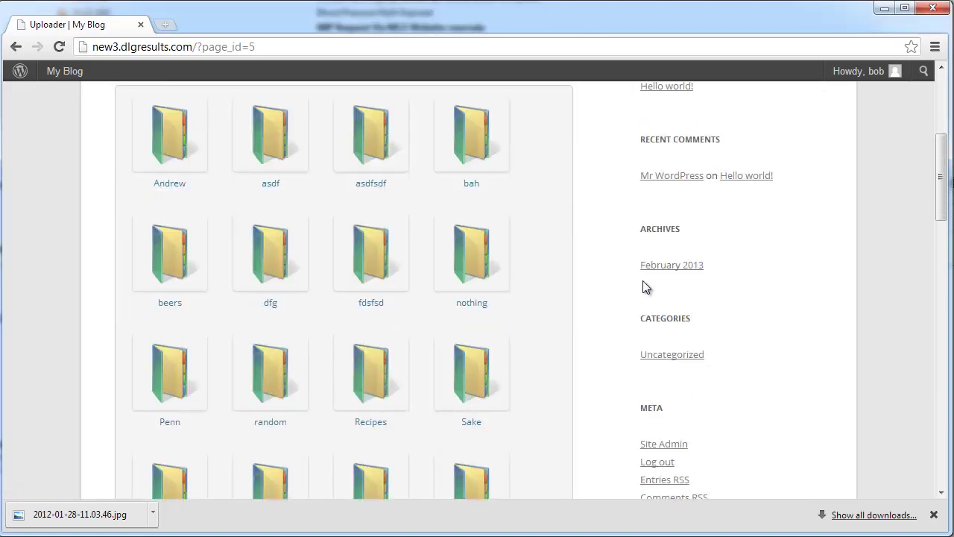
scroll(486, 284, up, 2)
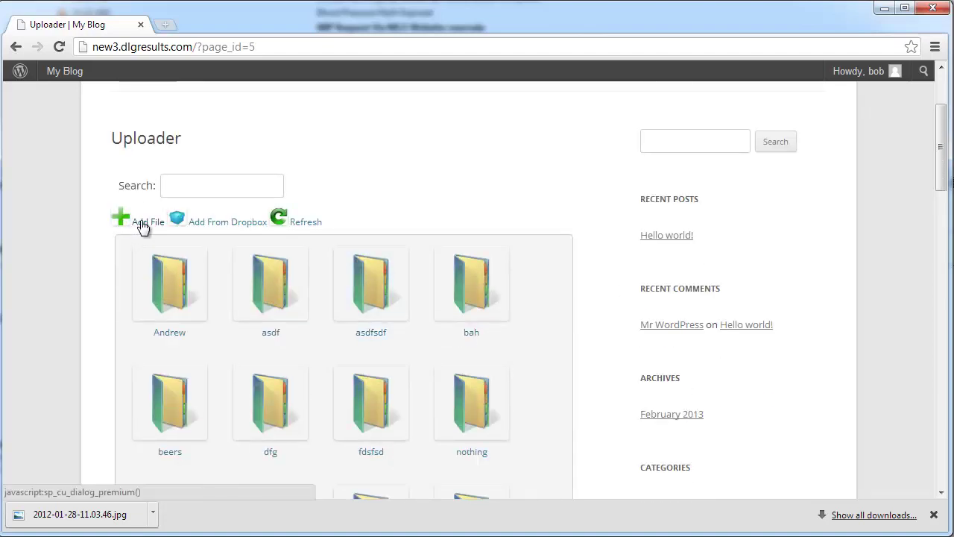
Step: Go to the Public Files Viewer and search for 'Android'
key(alt+Left)
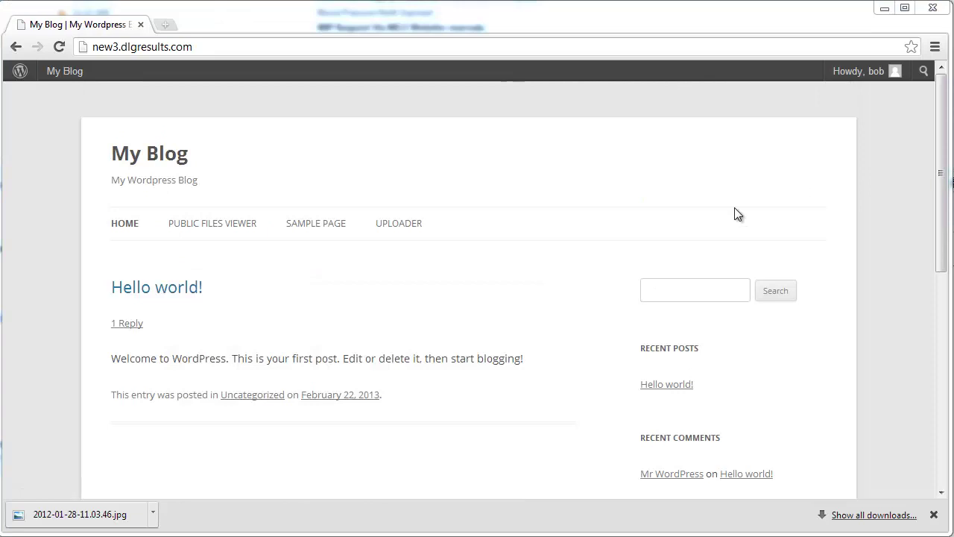
click(211, 224)
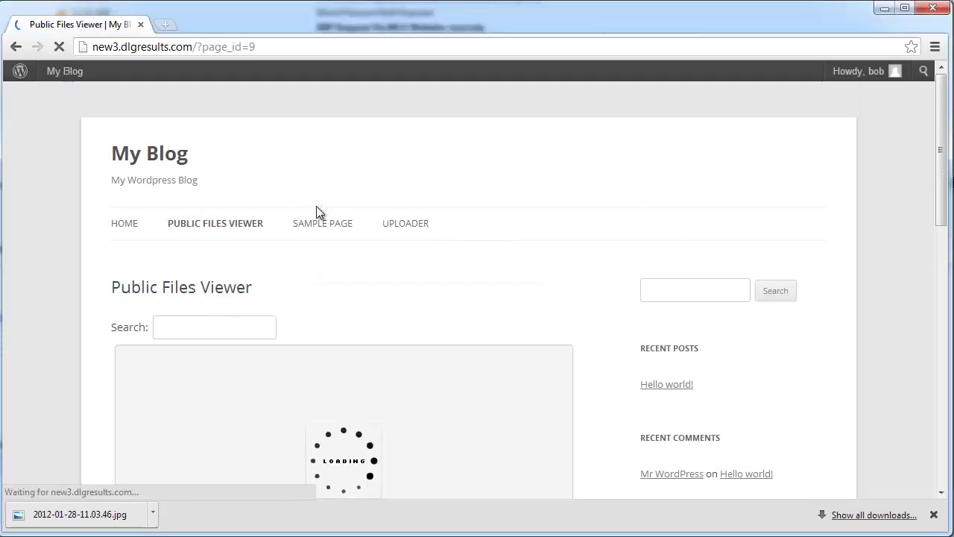
scroll(313, 212, down, 6)
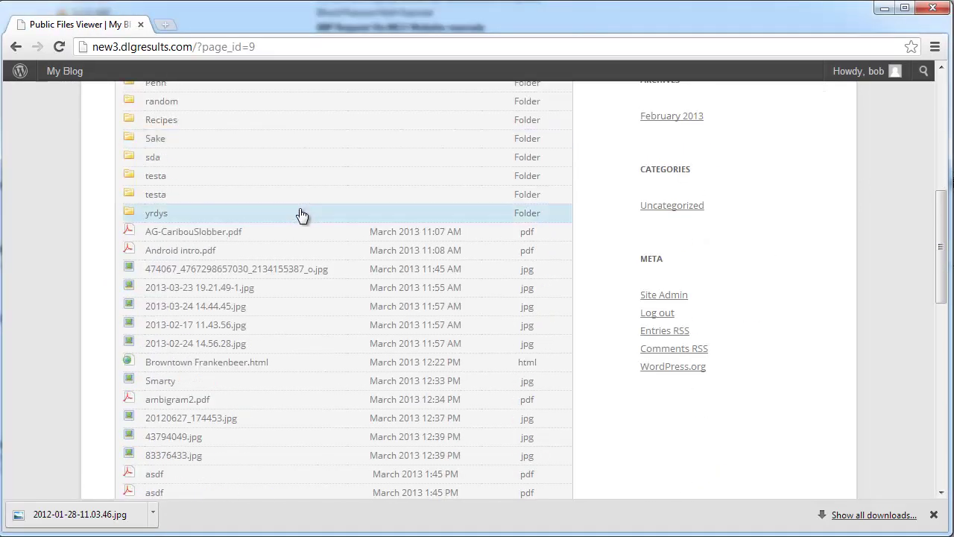
scroll(301, 216, up, 1)
scroll(294, 218, up, 2)
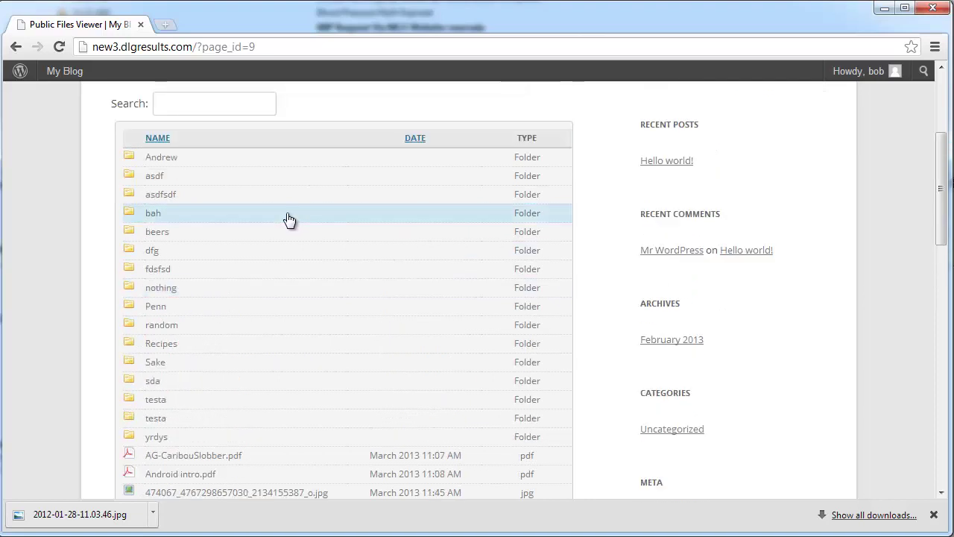
scroll(224, 190, up, 1)
click(196, 176)
text(Android)
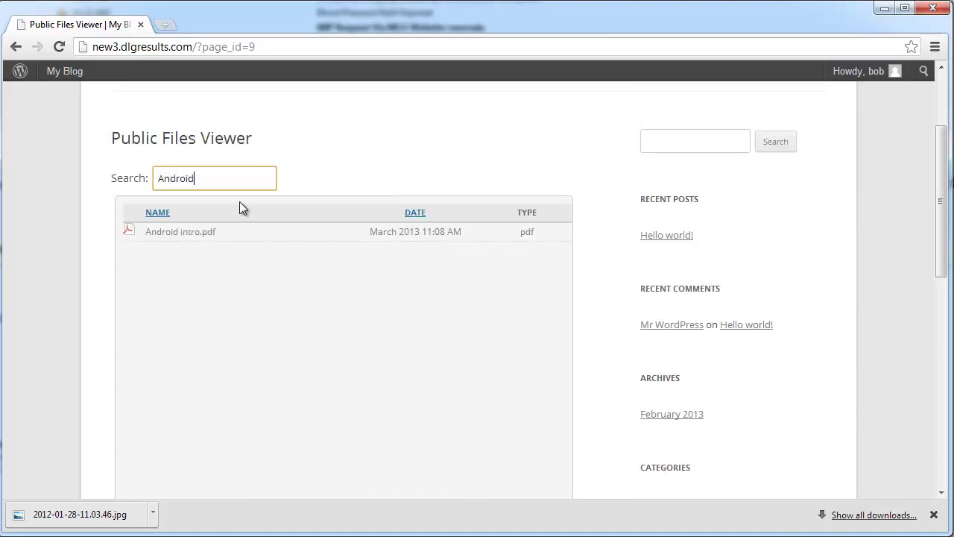
Step: Review Android intro.pdf's revision history, comments and download log, then close it
click(215, 232)
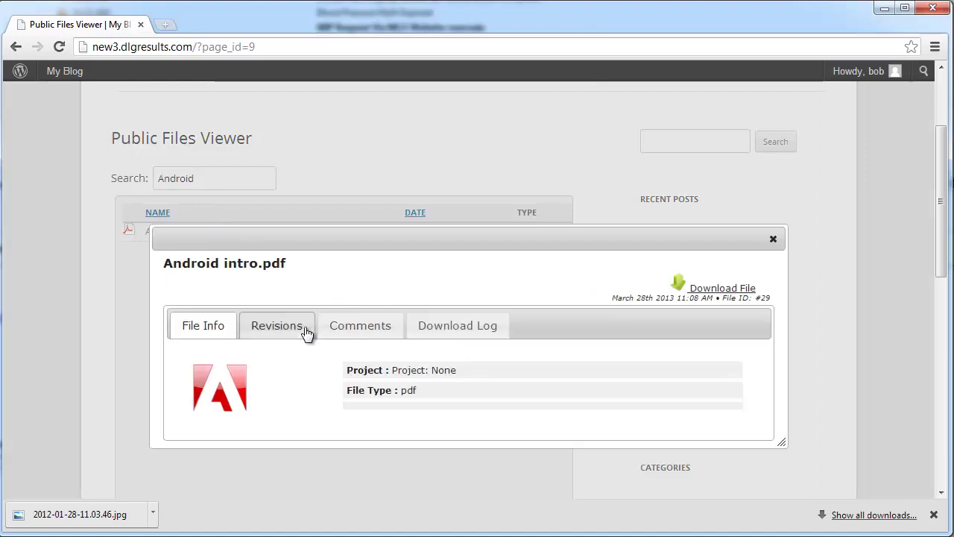
click(309, 333)
click(379, 330)
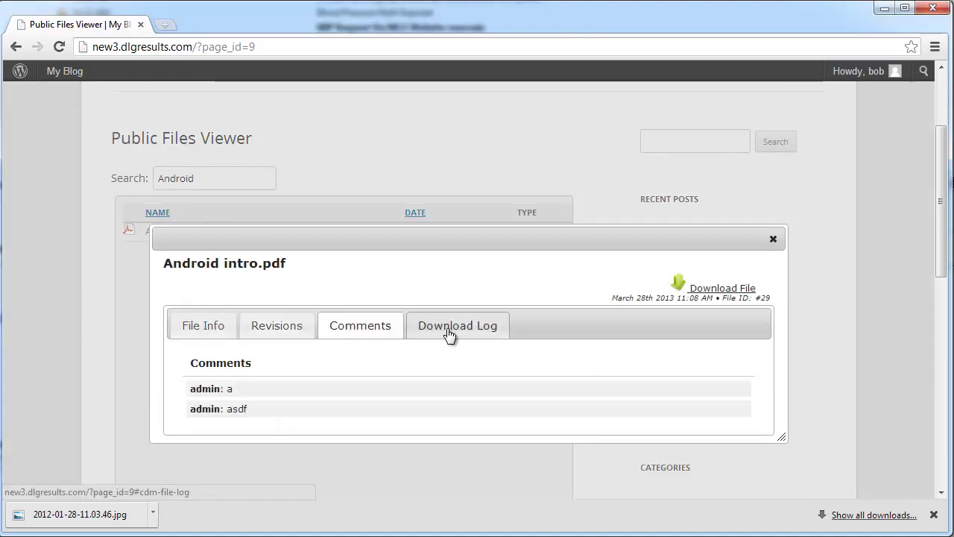
click(447, 335)
click(215, 326)
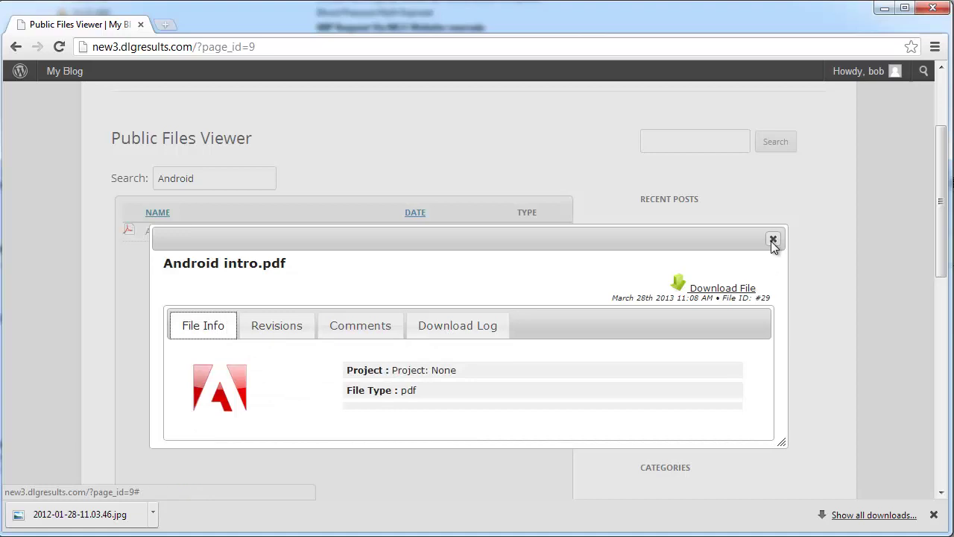
click(773, 240)
Step: Go to the Uploader page and open the Add From Dropbox form
scroll(175, 238, up, 2)
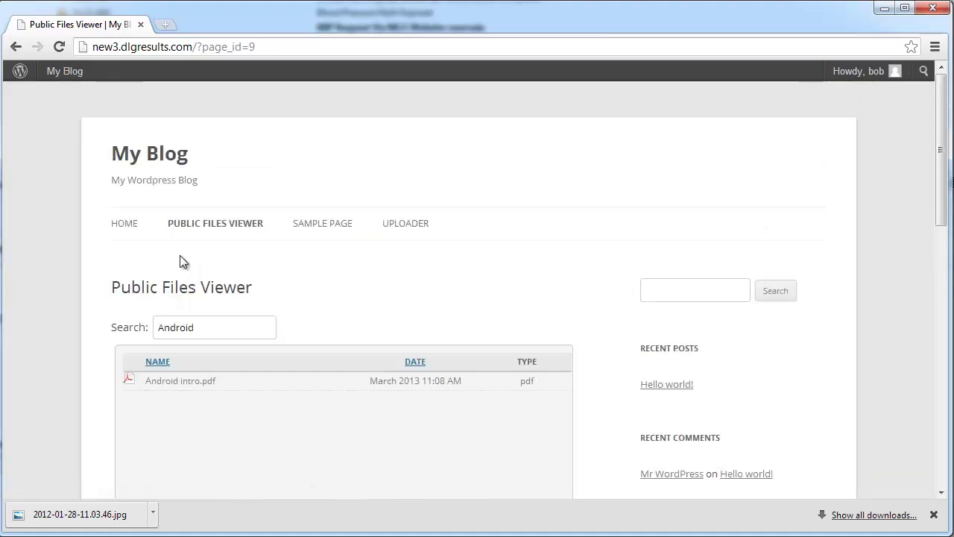
click(407, 223)
scroll(298, 283, down, 1)
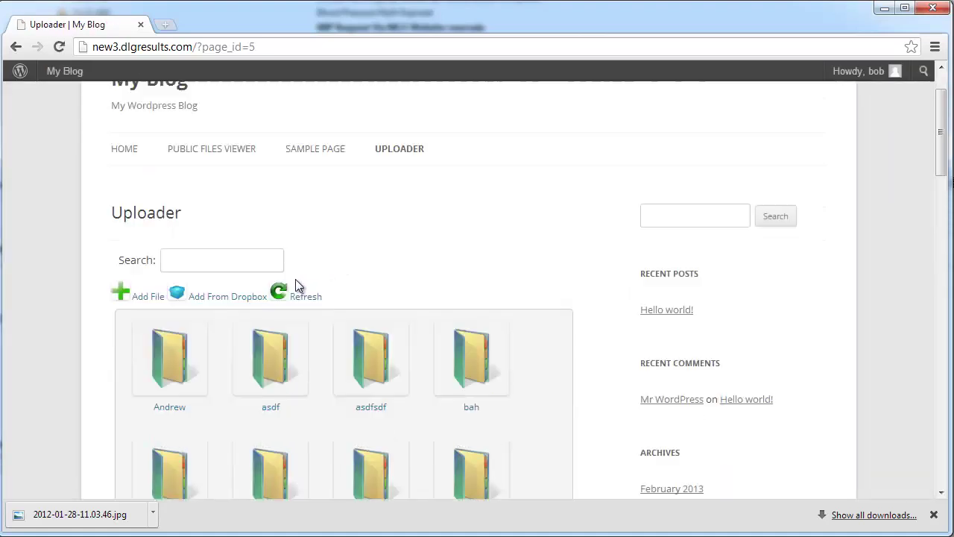
click(231, 297)
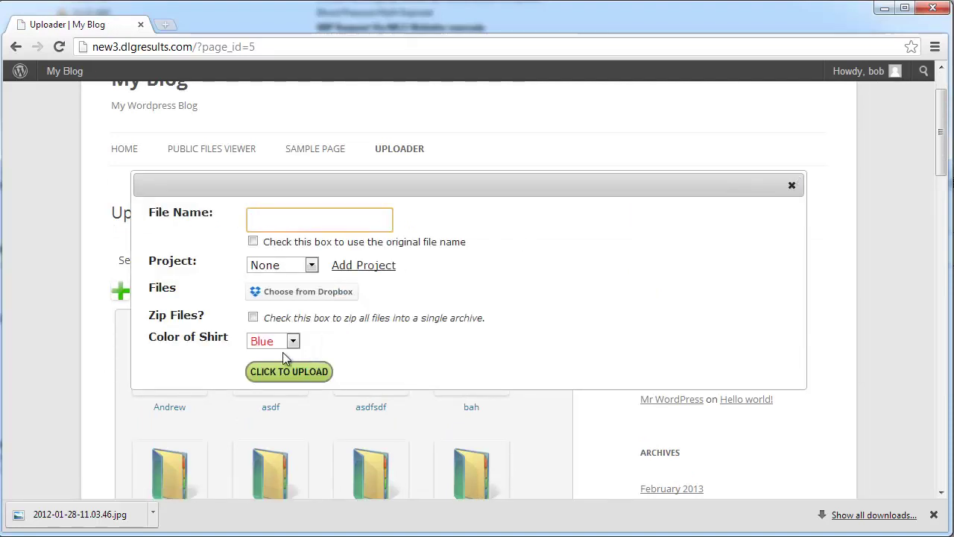